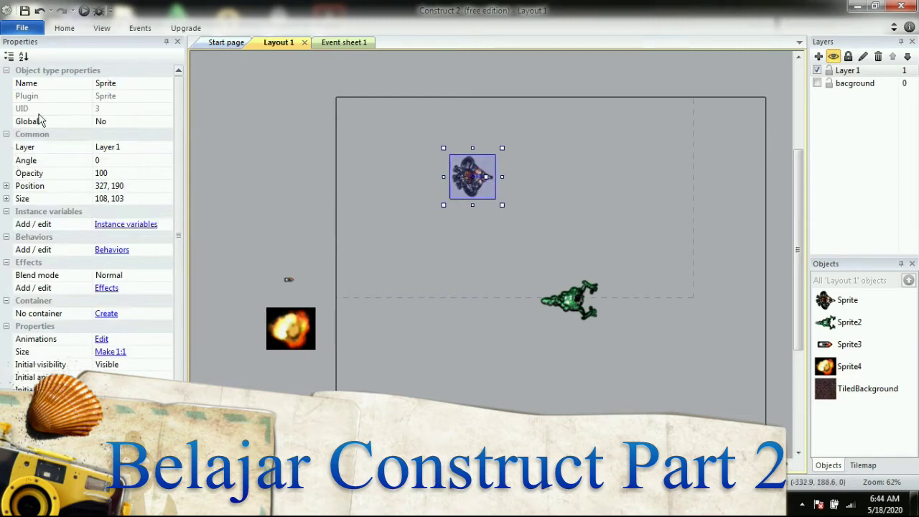
Step: Rename the selected spaceship sprite in the upper part of the layout as player
{"action": "left_click", "coordinate": [122, 84]}
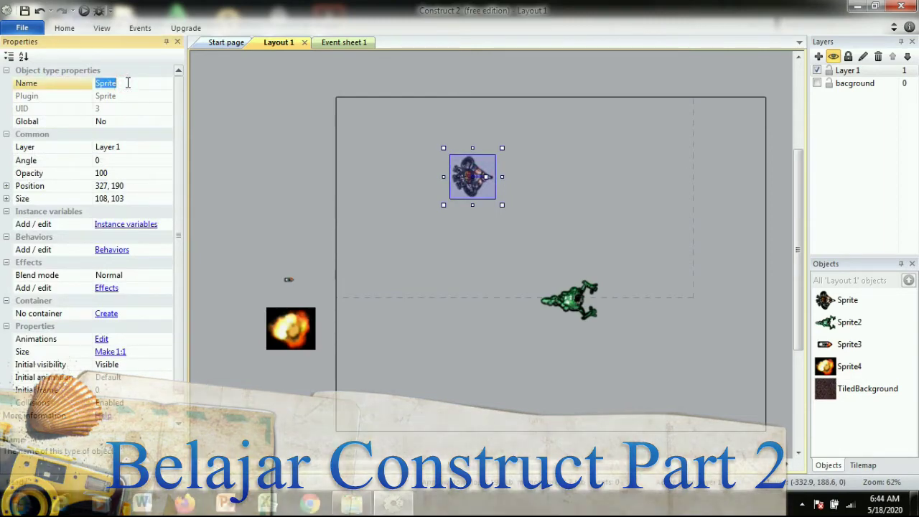
{"action": "type", "text": "player"}
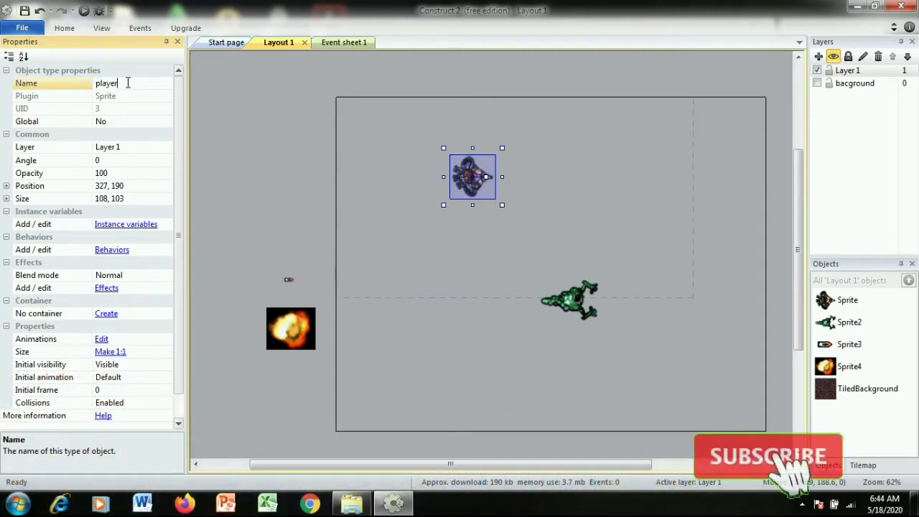
{"action": "key", "text": "Return"}
{"action": "left_click", "coordinate": [311, 174]}
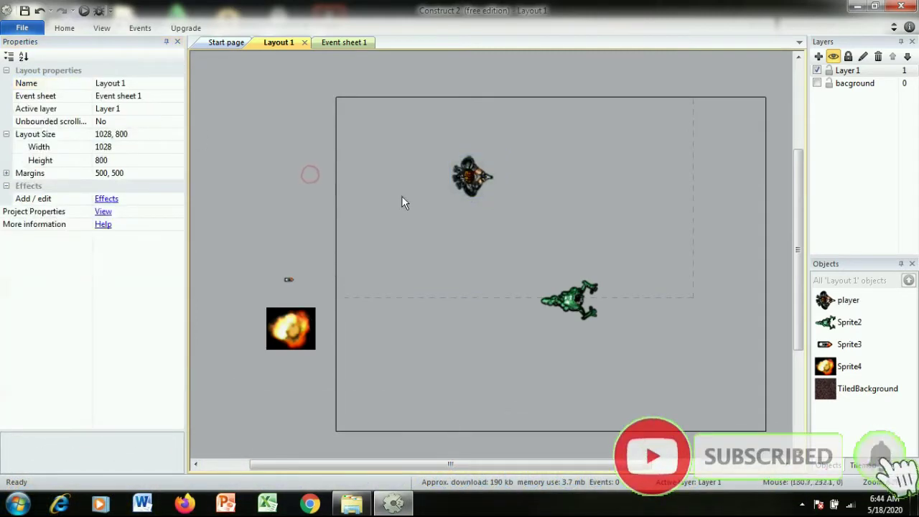
Step: Rename the green creature sprite as monster
{"action": "left_click", "coordinate": [570, 299]}
{"action": "left_click", "coordinate": [142, 84]}
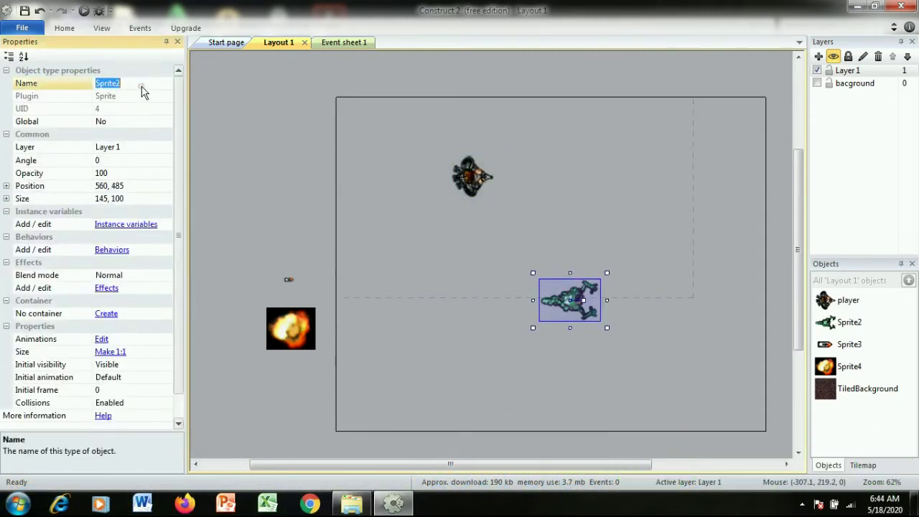
{"action": "type", "text": "monster"}
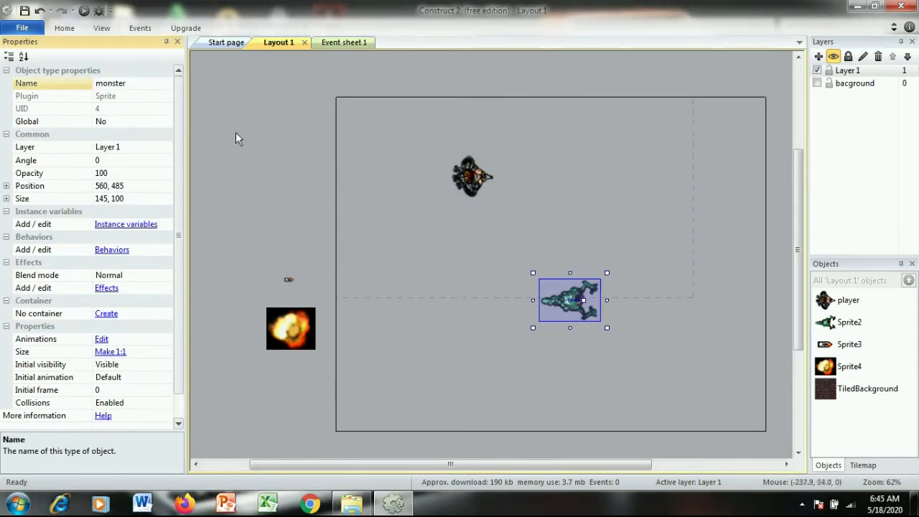
{"action": "left_click", "coordinate": [291, 235]}
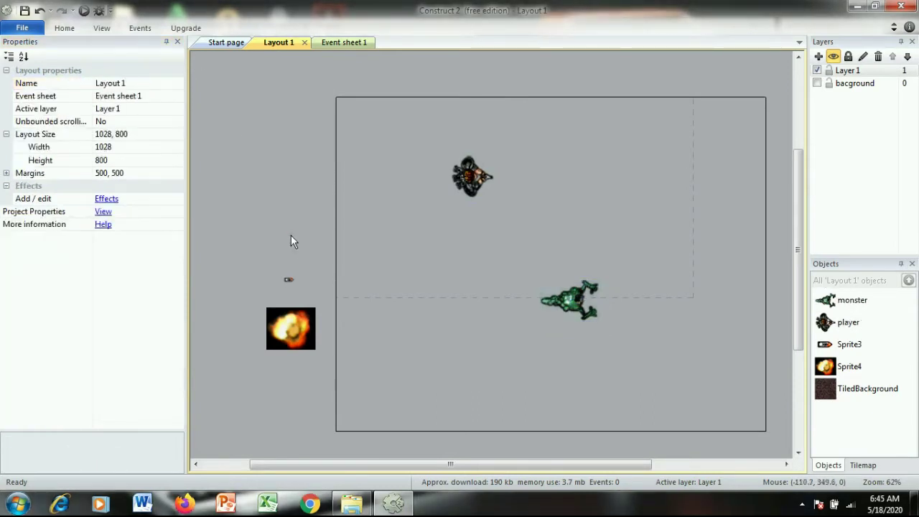
Step: Rename the small bullet sprite outside the layout as peluru
{"action": "left_click", "coordinate": [289, 281]}
{"action": "left_click", "coordinate": [137, 83]}
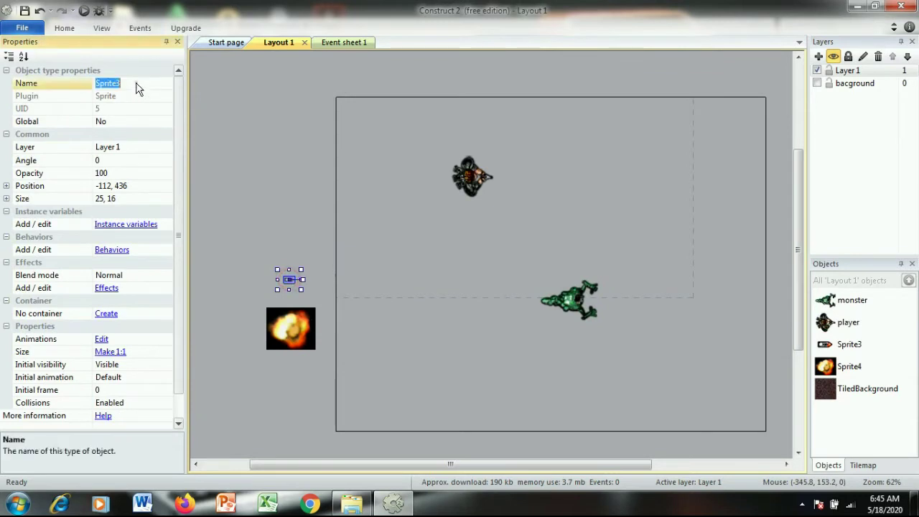
{"action": "type", "text": "peluru"}
{"action": "left_click", "coordinate": [216, 149]}
Step: Rename the explosion sprite outside the layout as ledakan
{"action": "left_click", "coordinate": [280, 319]}
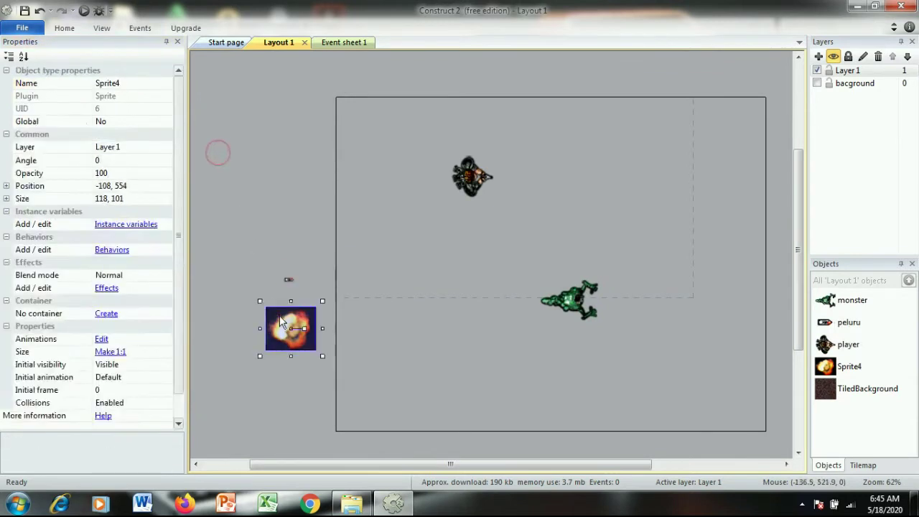
{"action": "left_click", "coordinate": [137, 83]}
{"action": "type", "text": "ledakan"}
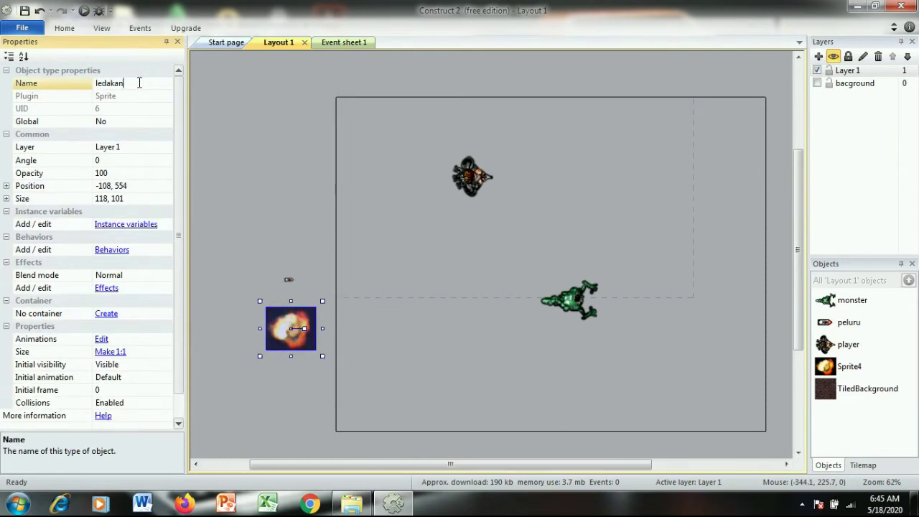
{"action": "left_click", "coordinate": [290, 197]}
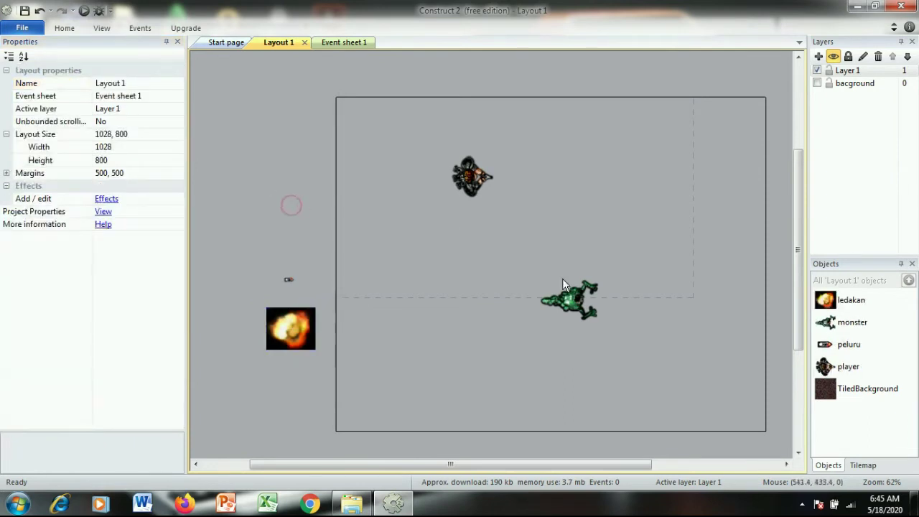
{"action": "left_click", "coordinate": [581, 303]}
{"action": "left_click", "coordinate": [474, 178]}
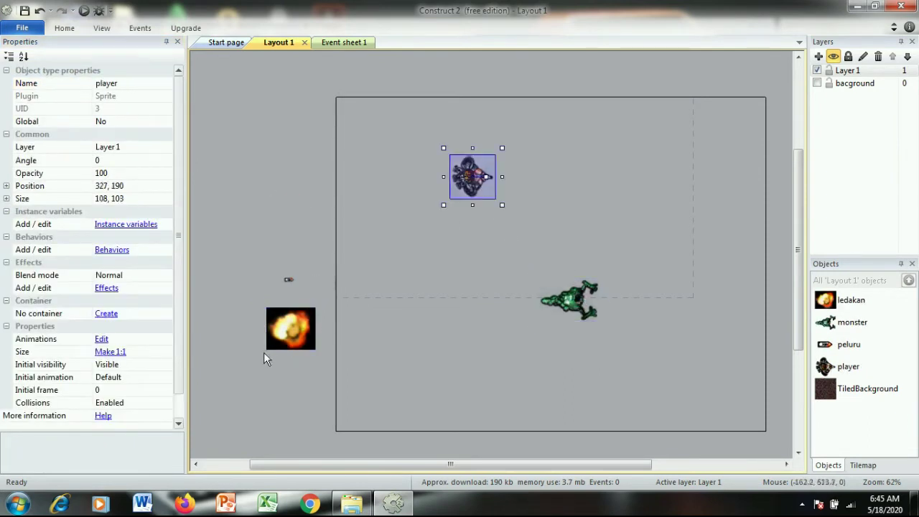
{"action": "left_click", "coordinate": [276, 326]}
{"action": "left_click", "coordinate": [288, 280]}
{"action": "left_click", "coordinate": [294, 171]}
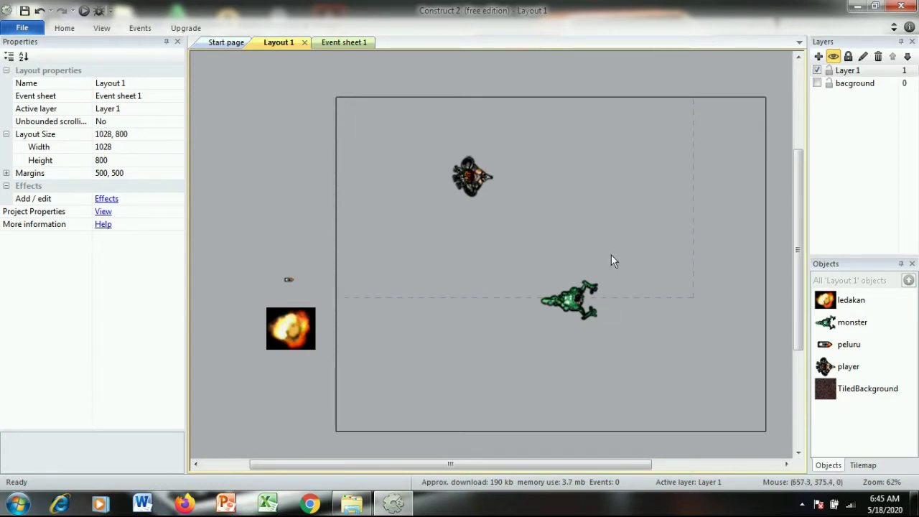
Step: Move the monster sprite down into the lower part of the layout, to about position 446, 639
{"action": "left_click_drag", "start_coordinate": [568, 297], "coordinate": [515, 360]}
{"action": "left_click", "coordinate": [610, 300]}
{"action": "left_click", "coordinate": [717, 221]}
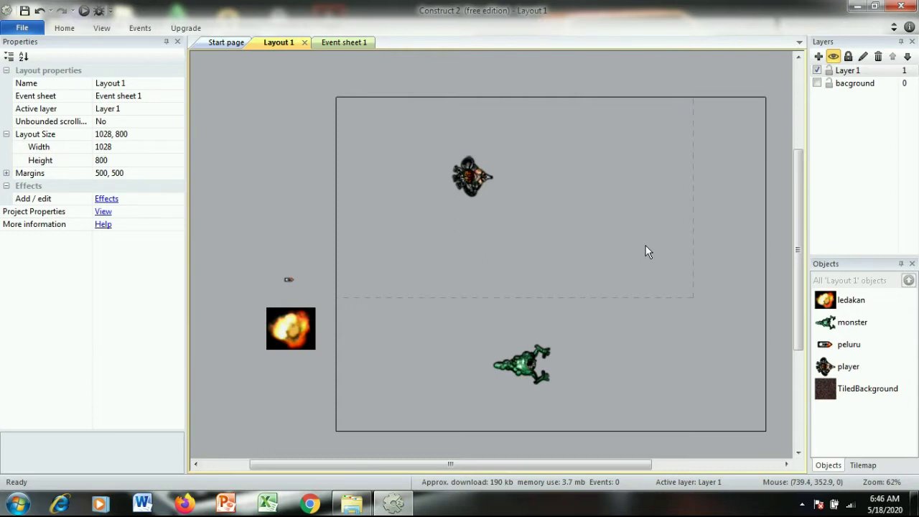
Step: Look over Event sheet 1 and examine the properties of the player, monster, ledakan and peluru sprites in Layout 1
{"action": "left_click", "coordinate": [328, 44]}
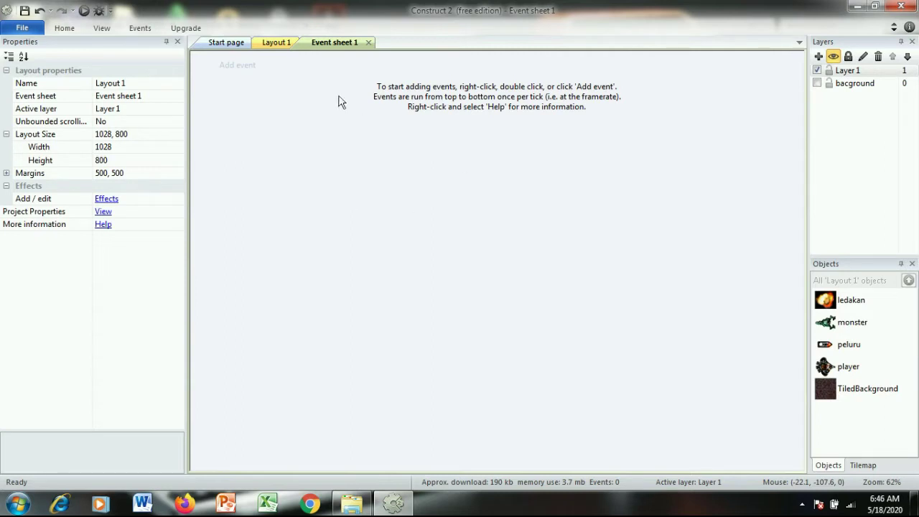
{"action": "left_click", "coordinate": [275, 43]}
{"action": "left_click", "coordinate": [544, 247]}
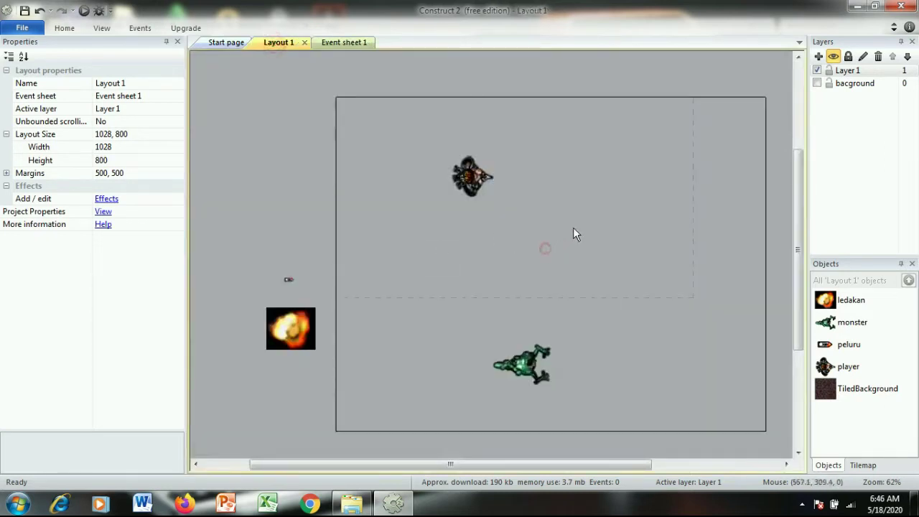
{"action": "left_click", "coordinate": [478, 186]}
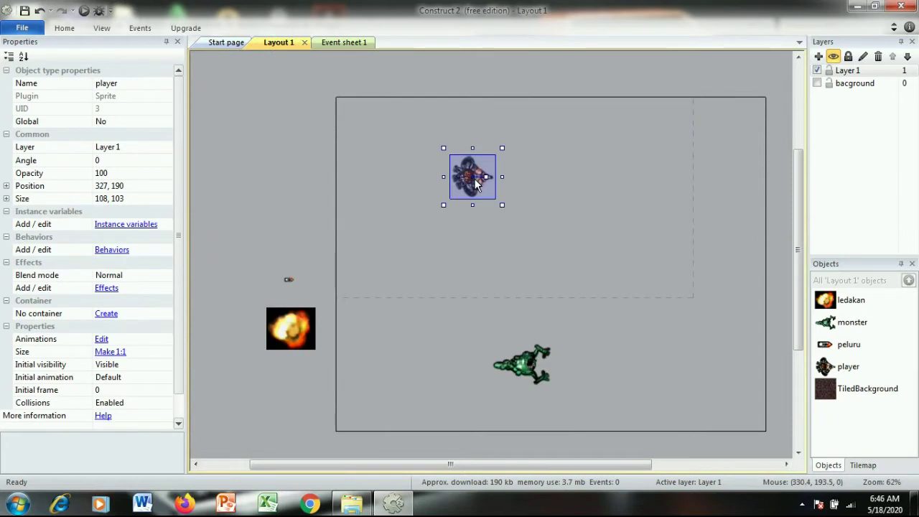
{"action": "left_click", "coordinate": [595, 293]}
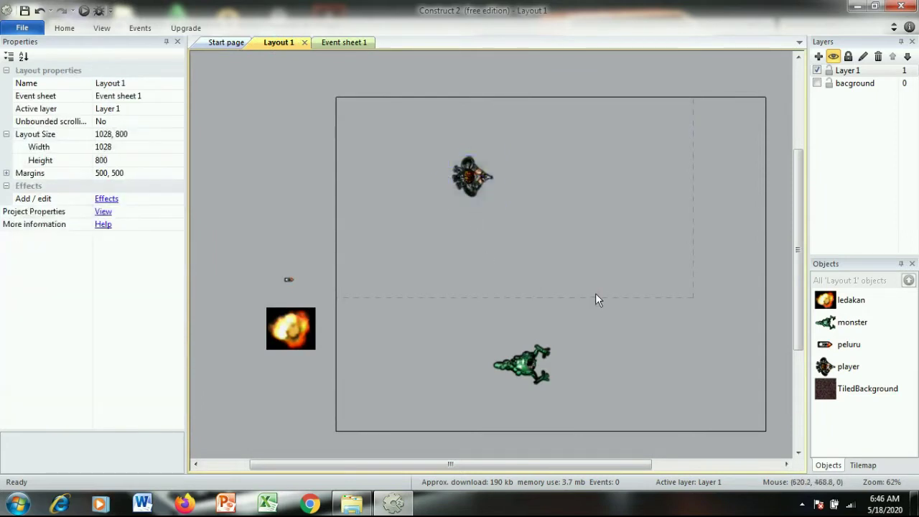
{"action": "left_click", "coordinate": [533, 362]}
{"action": "left_click", "coordinate": [288, 332]}
{"action": "left_click", "coordinate": [288, 279]}
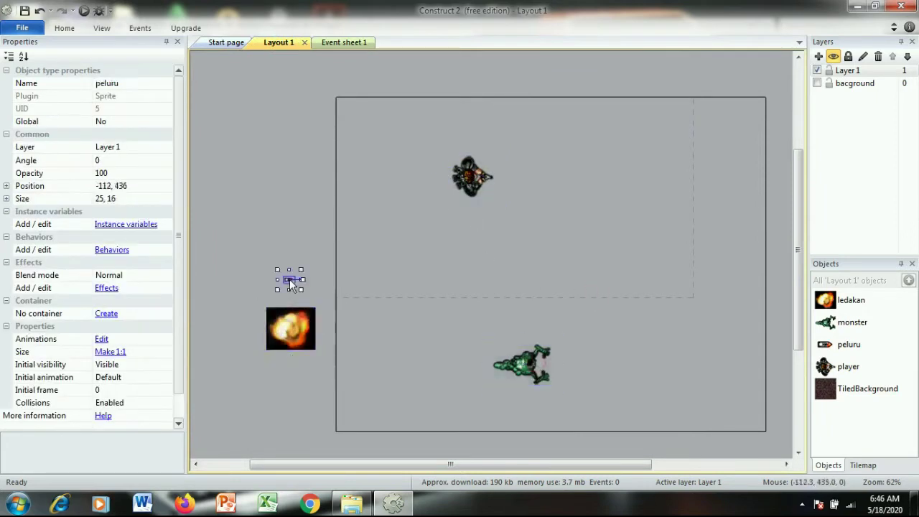
{"action": "left_click", "coordinate": [465, 180]}
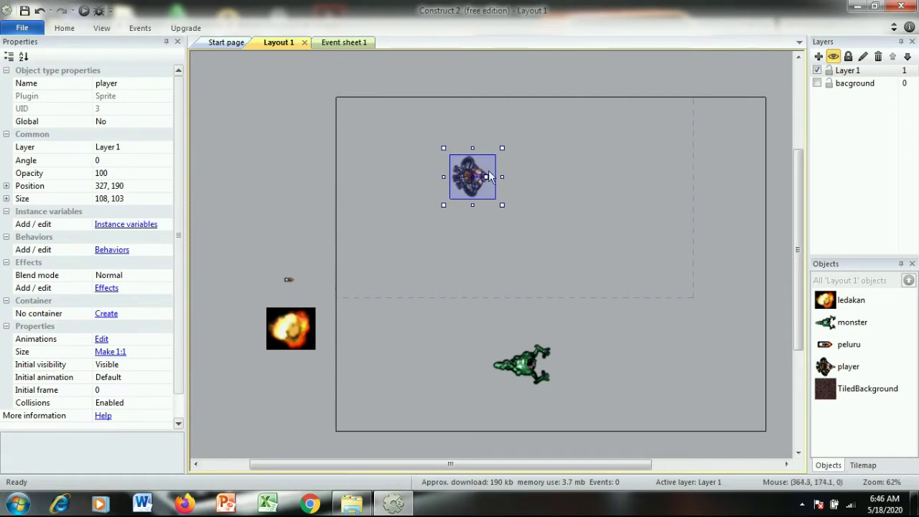
{"action": "left_click", "coordinate": [341, 43]}
{"action": "double_click", "coordinate": [422, 152]}
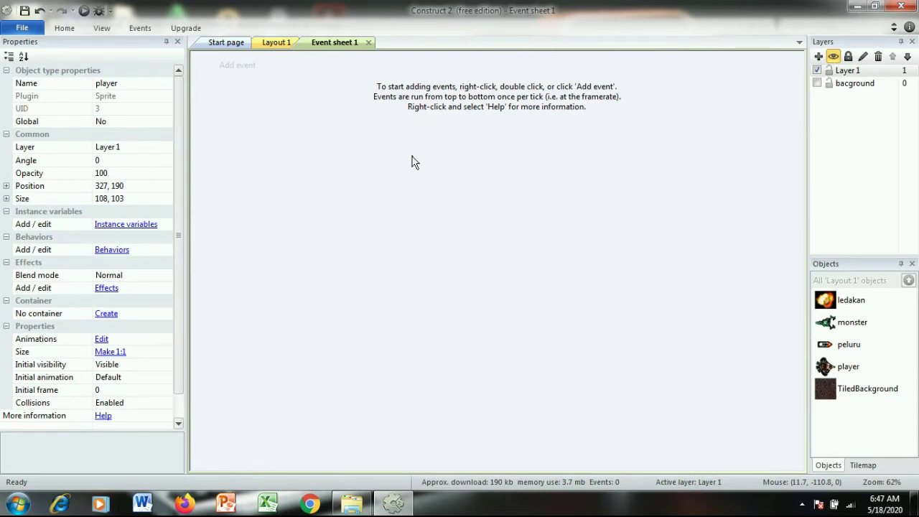
{"action": "left_click", "coordinate": [273, 42]}
{"action": "left_click", "coordinate": [497, 240]}
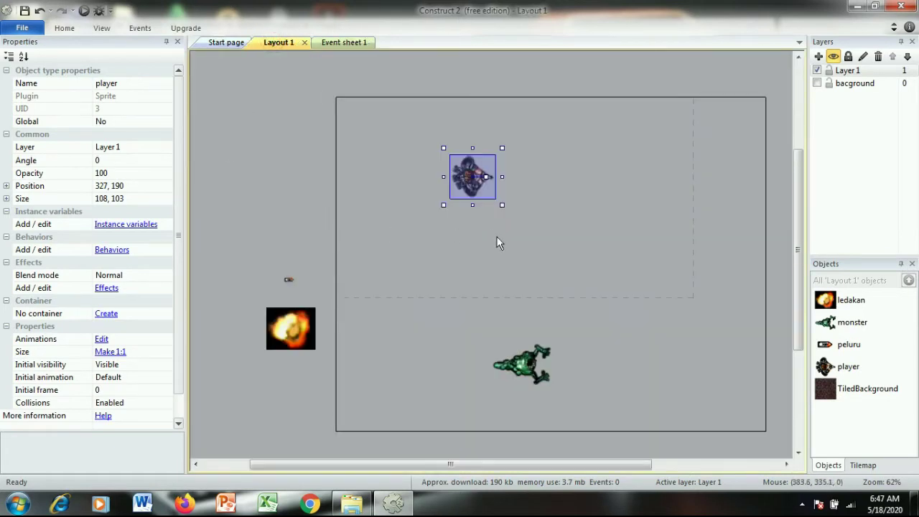
{"action": "left_click", "coordinate": [481, 185]}
{"action": "left_click", "coordinate": [355, 208]}
Step: Open the list of behaviors that can be added to the player sprite
{"action": "left_click", "coordinate": [479, 179]}
{"action": "left_click", "coordinate": [106, 251]}
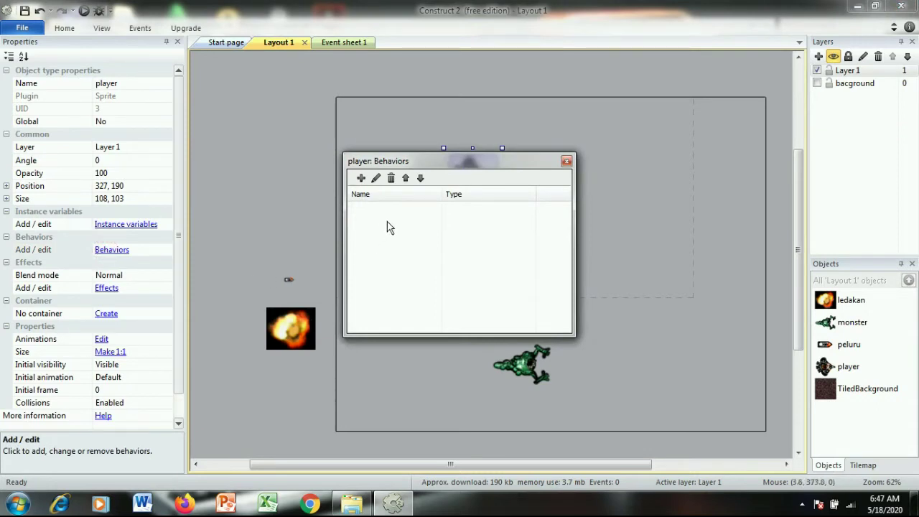
{"action": "left_click_drag", "start_coordinate": [428, 161], "coordinate": [613, 90]}
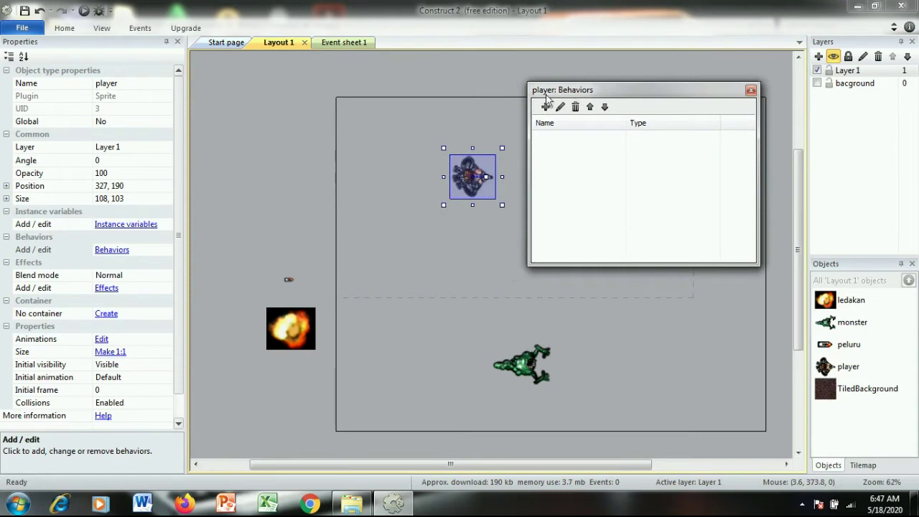
{"action": "left_click", "coordinate": [583, 174]}
{"action": "left_click", "coordinate": [546, 107]}
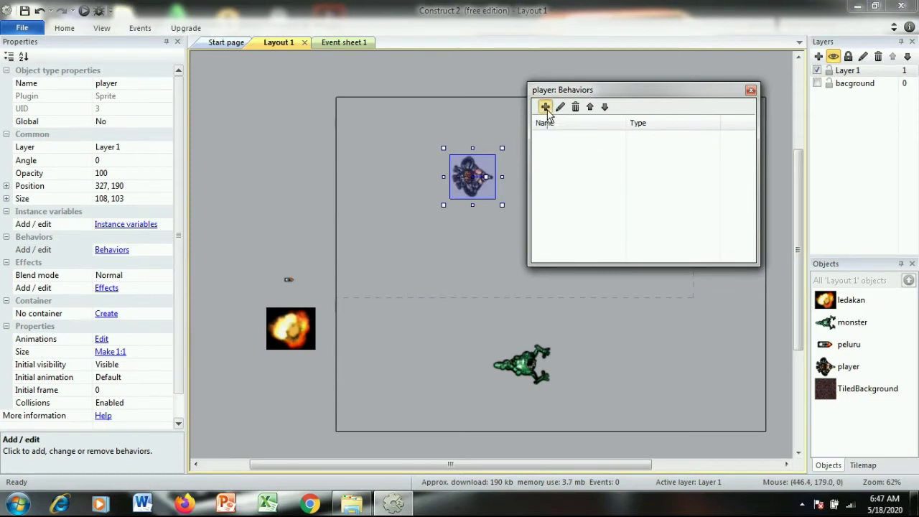
Step: Examine the 8 Direction and Bullet movement behaviors, and close the player's behavior dialogs without adding any
{"action": "left_click_drag", "start_coordinate": [510, 111], "coordinate": [578, 77]}
{"action": "left_click_drag", "start_coordinate": [680, 193], "coordinate": [676, 228]}
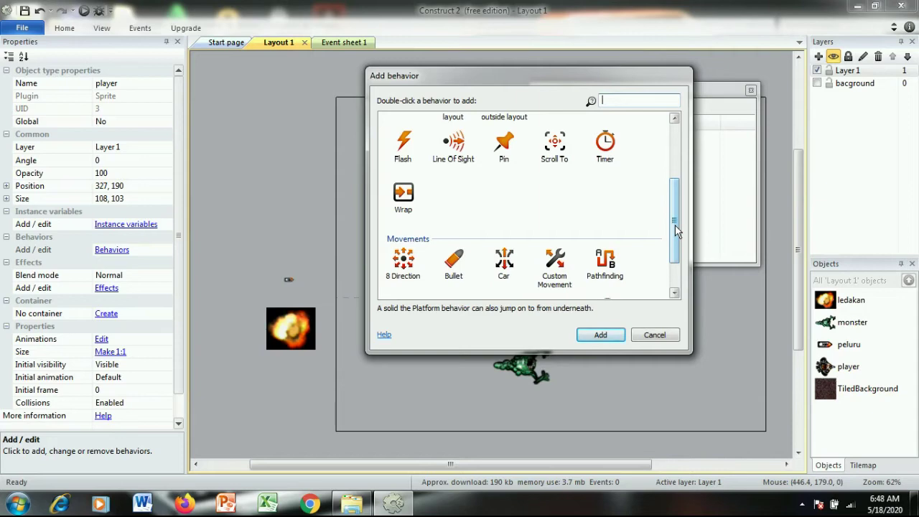
{"action": "left_click", "coordinate": [403, 267]}
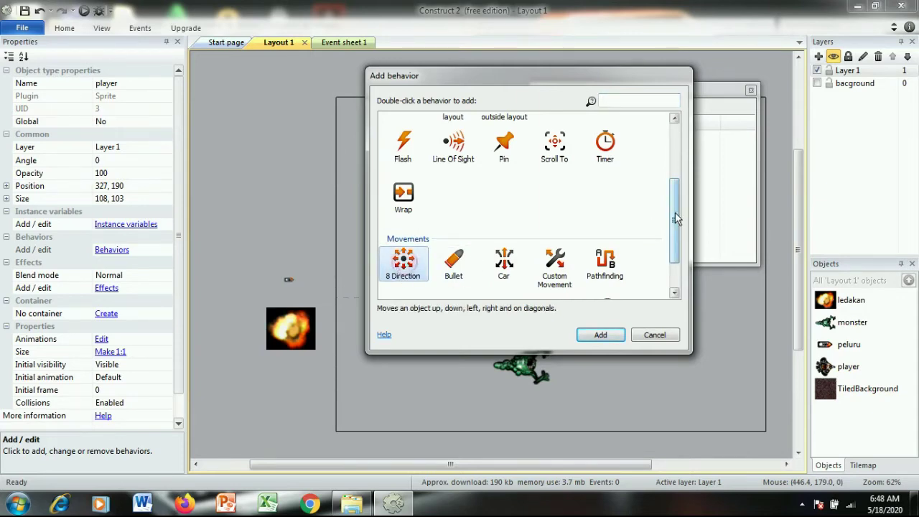
{"action": "scroll", "coordinate": [675, 217], "scroll_direction": "down", "scroll_amount": 1}
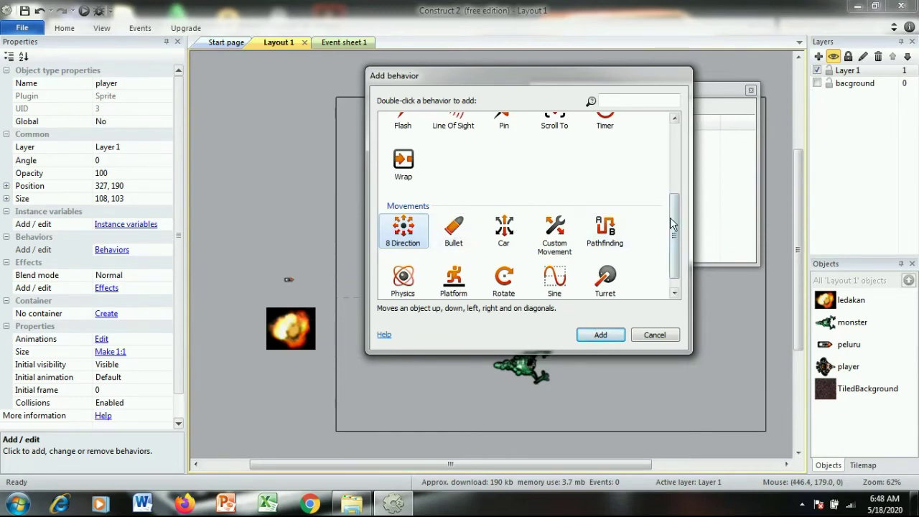
{"action": "mouse_move", "coordinate": [673, 218]}
{"action": "left_mouse_down"}
{"action": "mouse_move", "coordinate": [680, 222]}
{"action": "mouse_move", "coordinate": [681, 186]}
{"action": "mouse_move", "coordinate": [680, 235]}
{"action": "left_mouse_up"}
{"action": "left_click", "coordinate": [455, 214]}
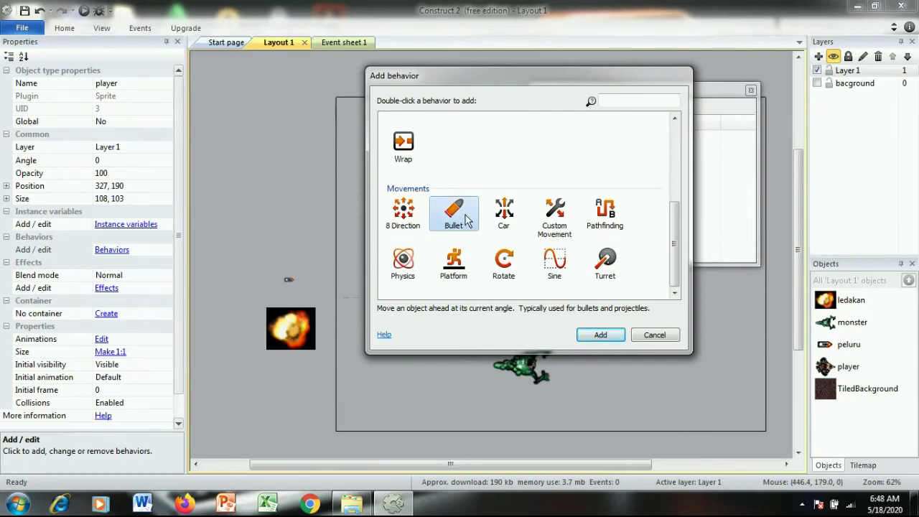
{"action": "left_click", "coordinate": [651, 336]}
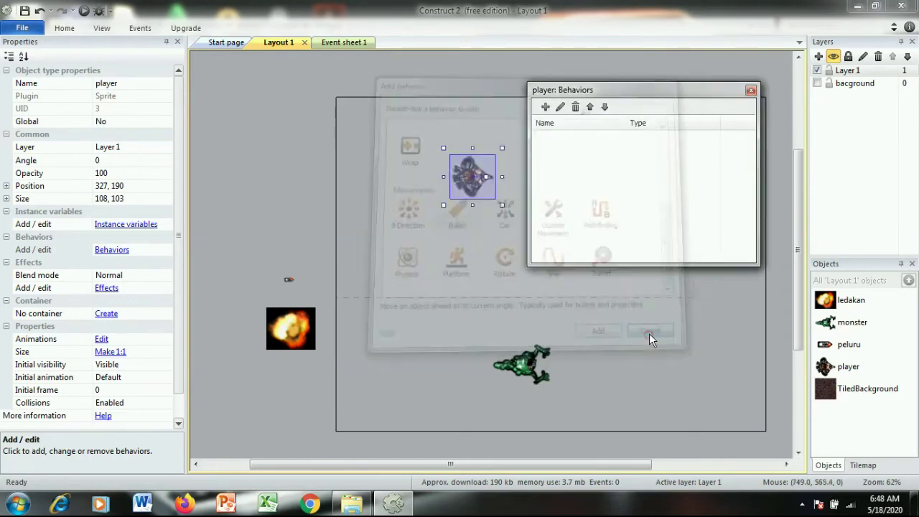
{"action": "left_click", "coordinate": [750, 90]}
{"action": "left_click", "coordinate": [568, 261]}
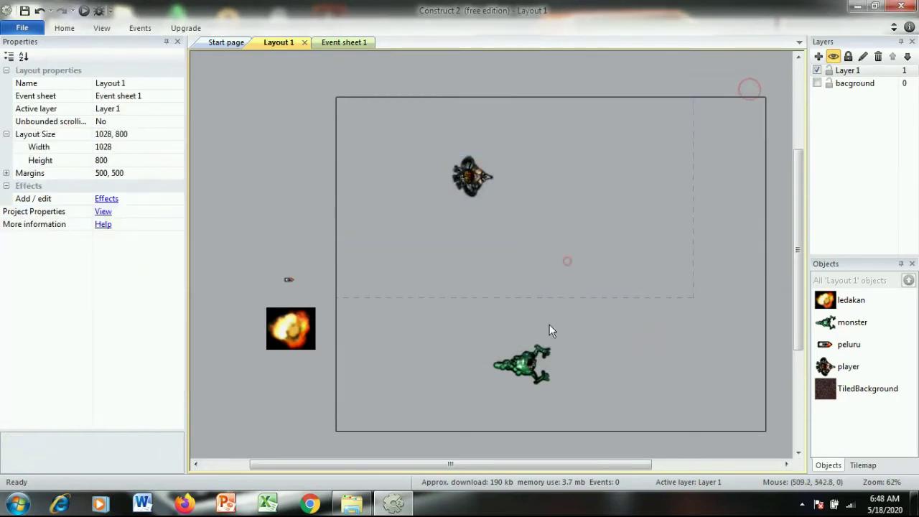
Step: Move the player sprite within the layout to about position 435, 214
{"action": "left_click", "coordinate": [528, 363]}
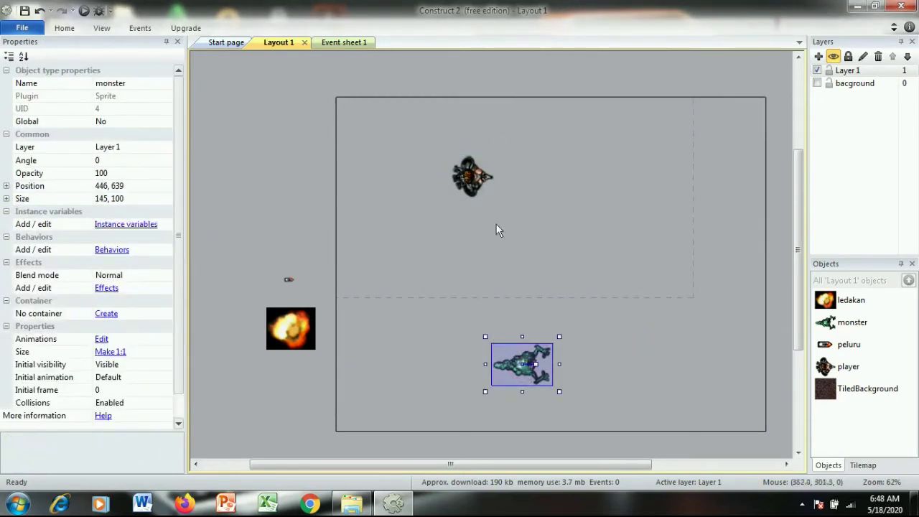
{"action": "left_click", "coordinate": [470, 183]}
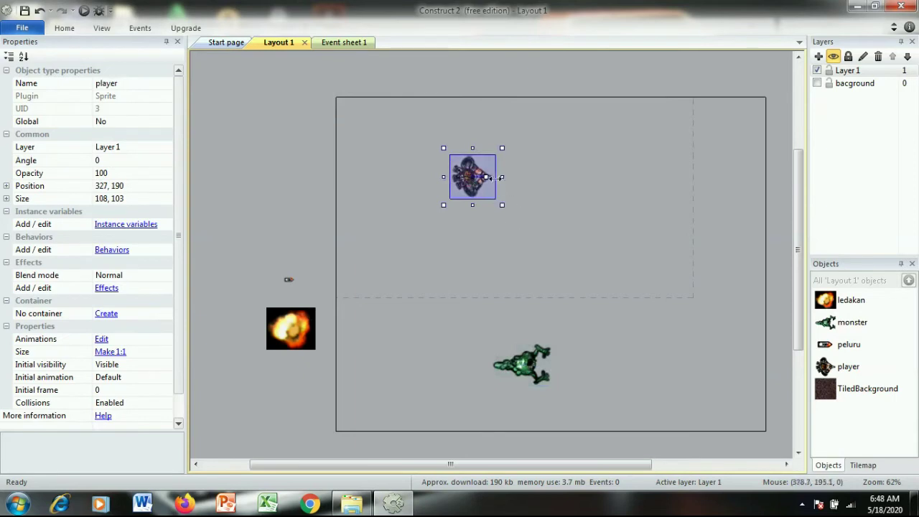
{"action": "left_click_drag", "start_coordinate": [471, 187], "coordinate": [519, 197]}
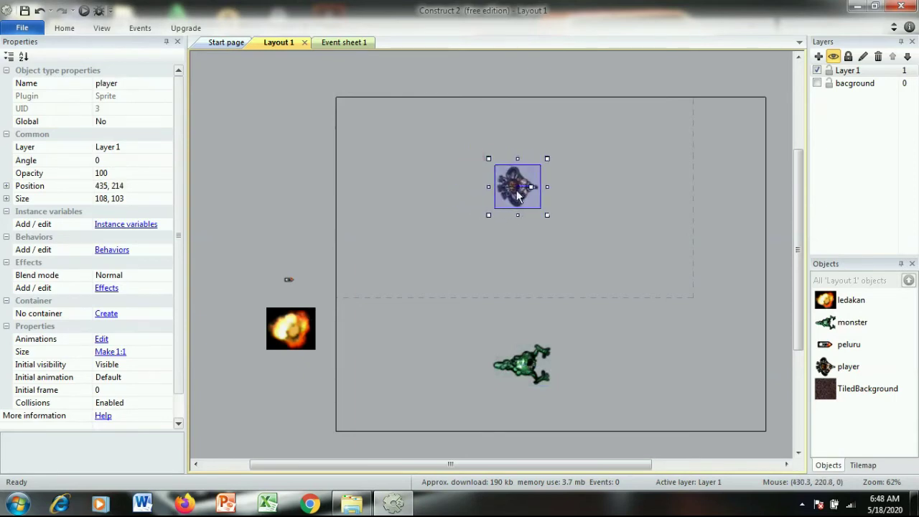
Step: Rotate the monster sprite to an angle of about 259 and shift it to about position 472, 634
{"action": "left_click", "coordinate": [525, 365]}
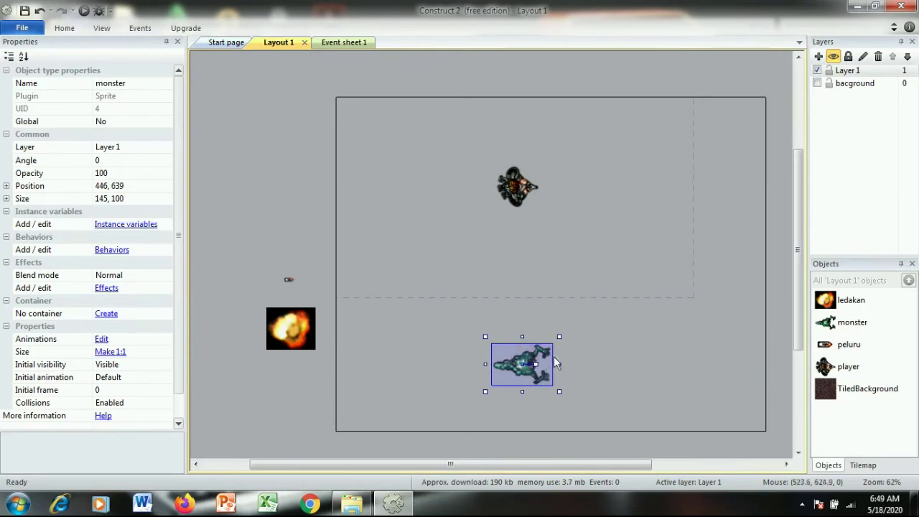
{"action": "mouse_move", "coordinate": [535, 364]}
{"action": "left_mouse_down"}
{"action": "mouse_move", "coordinate": [523, 338]}
{"action": "mouse_move", "coordinate": [508, 342]}
{"action": "mouse_move", "coordinate": [526, 337]}
{"action": "mouse_move", "coordinate": [518, 352]}
{"action": "mouse_move", "coordinate": [534, 350]}
{"action": "left_mouse_up"}
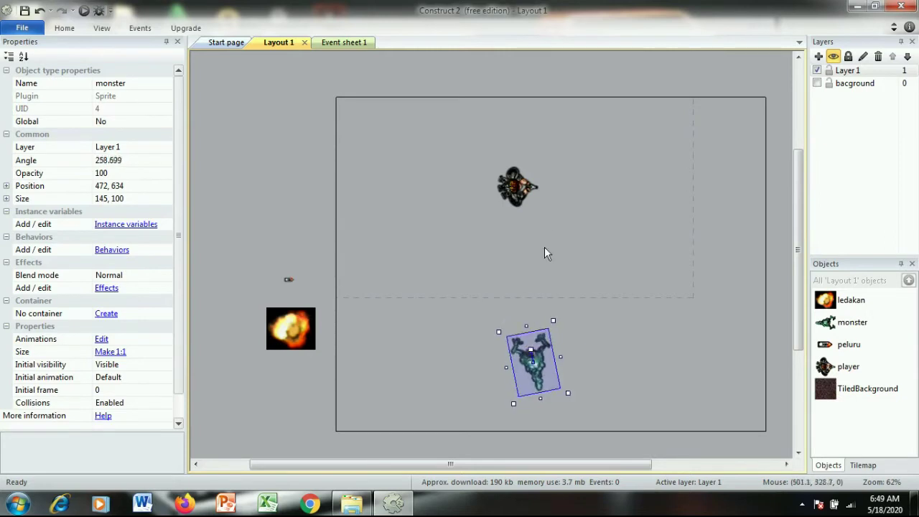
Step: Shift the player sprite slightly within the layout to about position 459, 208
{"action": "left_click", "coordinate": [531, 190]}
{"action": "left_click_drag", "start_coordinate": [532, 186], "coordinate": [558, 194]}
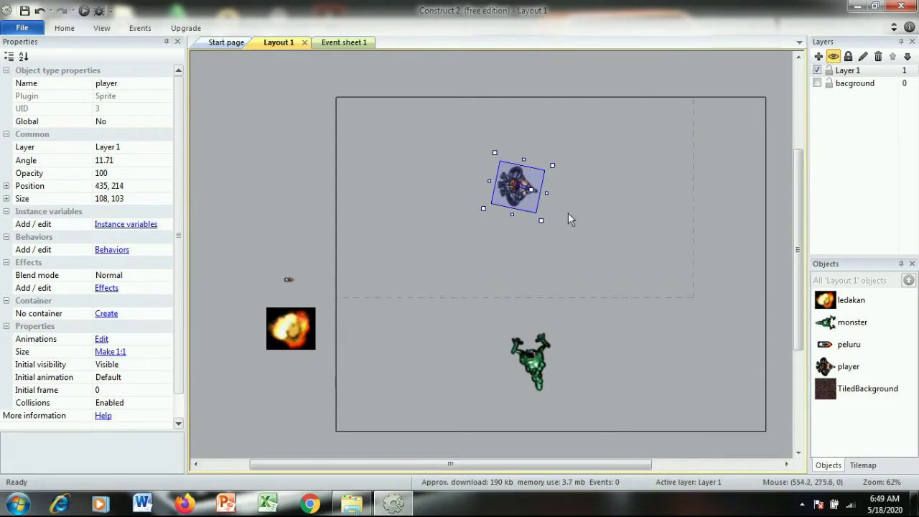
{"action": "left_click", "coordinate": [568, 212]}
{"action": "mouse_move", "coordinate": [514, 182]}
{"action": "left_mouse_down"}
{"action": "mouse_move", "coordinate": [696, 239]}
{"action": "mouse_move", "coordinate": [509, 189]}
{"action": "mouse_move", "coordinate": [649, 225]}
{"action": "mouse_move", "coordinate": [526, 185]}
{"action": "left_mouse_up"}
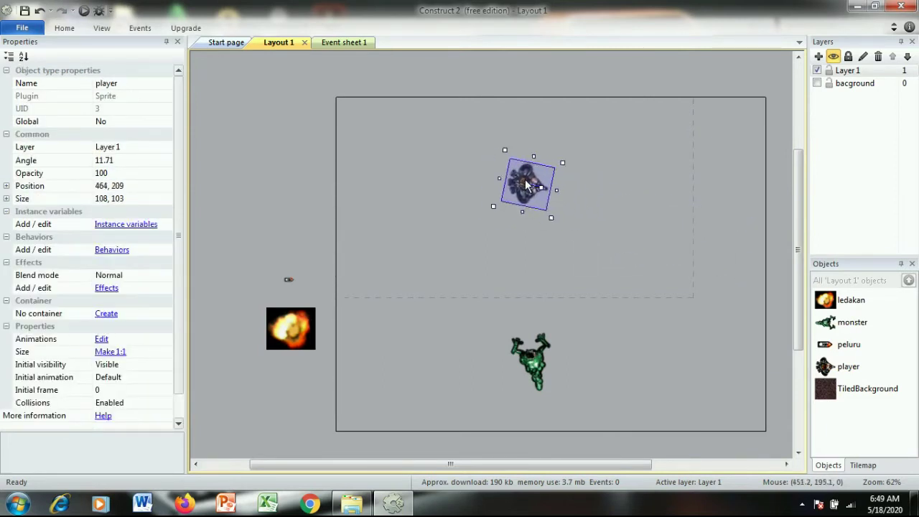
{"action": "left_click", "coordinate": [578, 256]}
Step: Open the list of behaviors that can be added to the player sprite and examine Bound to layout and Destroy outside layout
{"action": "left_click", "coordinate": [523, 185]}
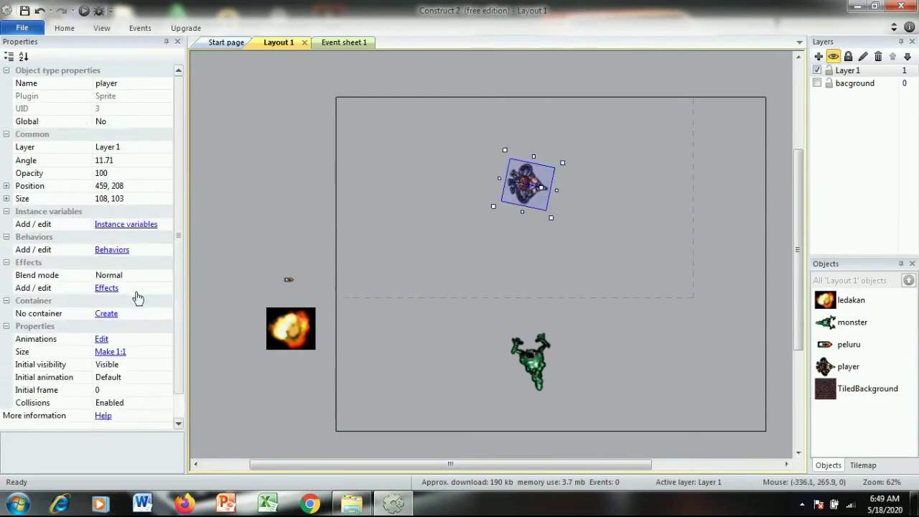
{"action": "left_click", "coordinate": [111, 250]}
{"action": "left_click", "coordinate": [545, 108]}
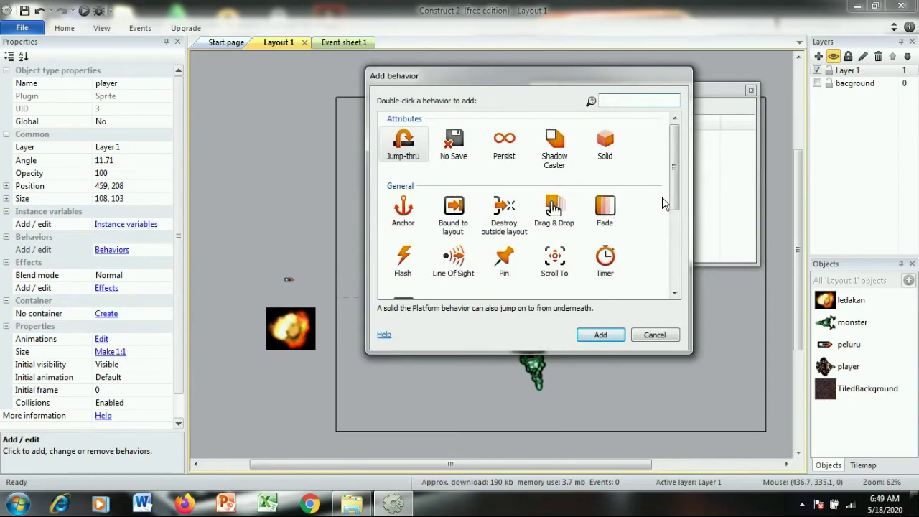
{"action": "left_click_drag", "start_coordinate": [675, 177], "coordinate": [689, 253]}
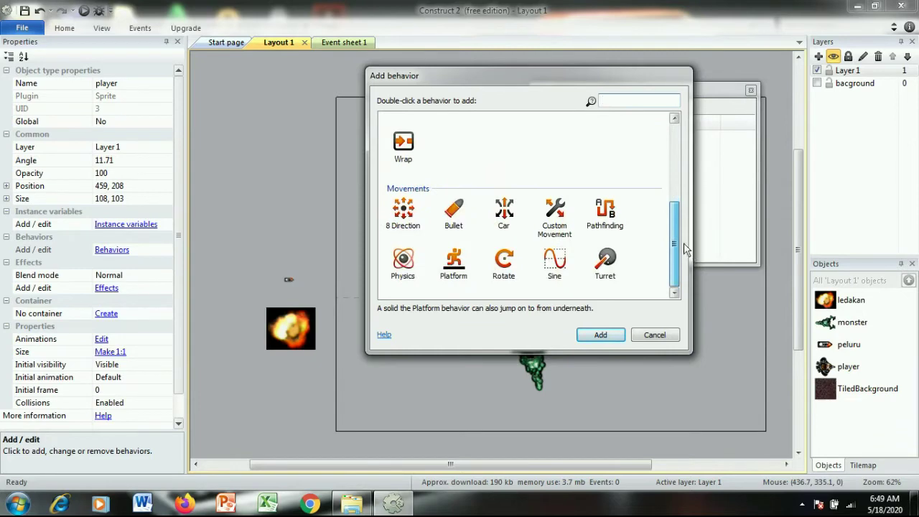
{"action": "left_click_drag", "start_coordinate": [684, 243], "coordinate": [675, 192]}
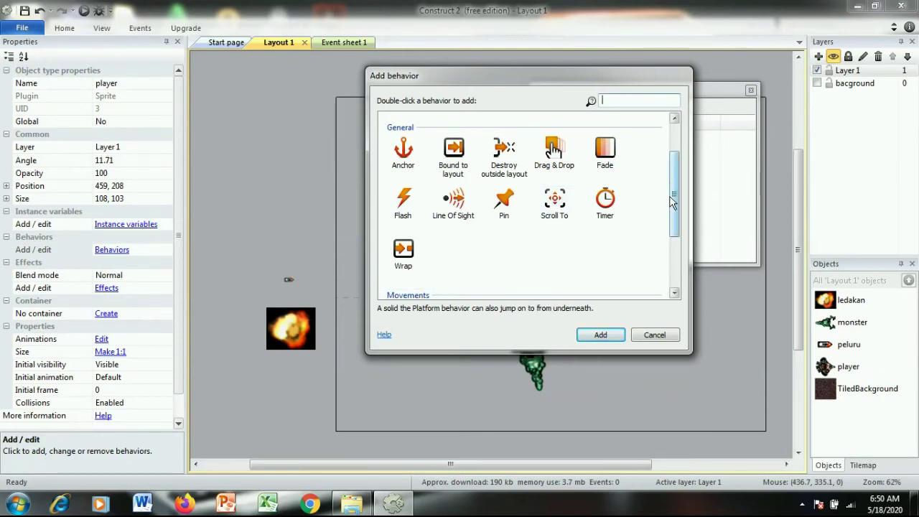
{"action": "left_click", "coordinate": [453, 163]}
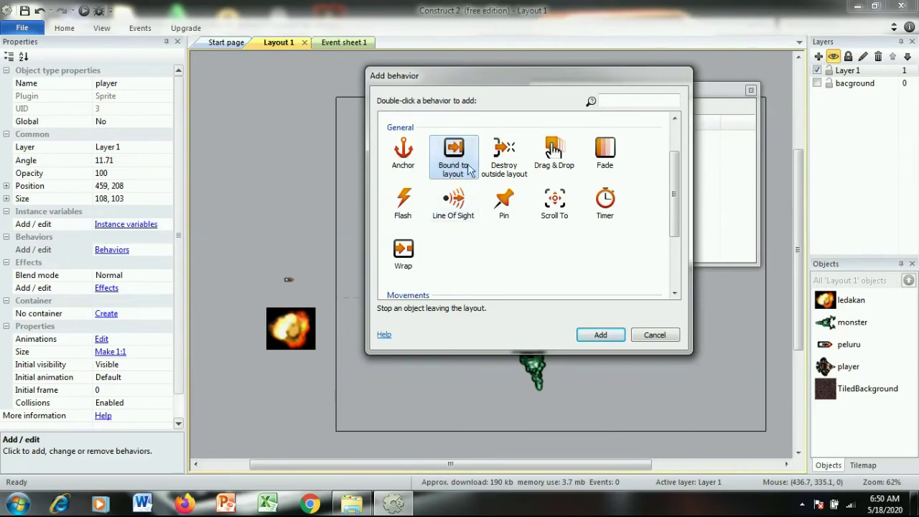
{"action": "left_click", "coordinate": [506, 172]}
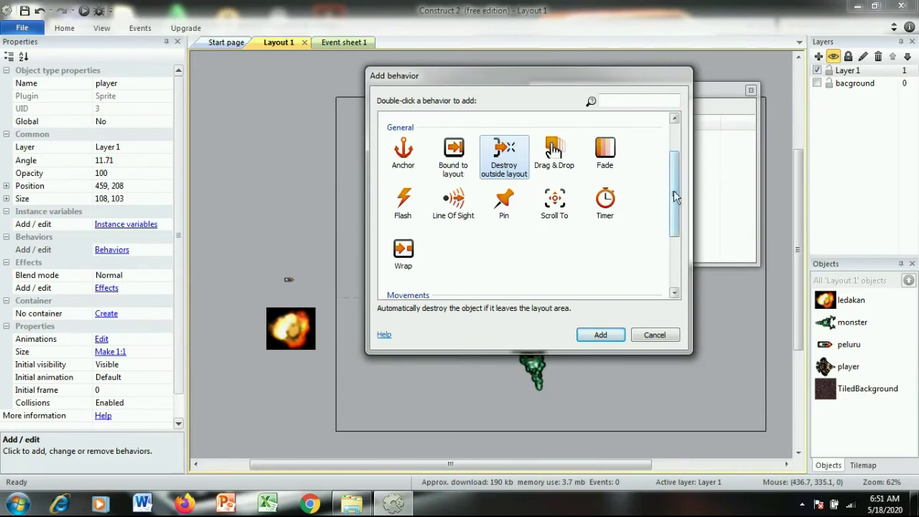
Step: Look through the available general and movement behaviors for the player
{"action": "left_click_drag", "start_coordinate": [674, 194], "coordinate": [682, 263]}
{"action": "left_click", "coordinate": [529, 163]}
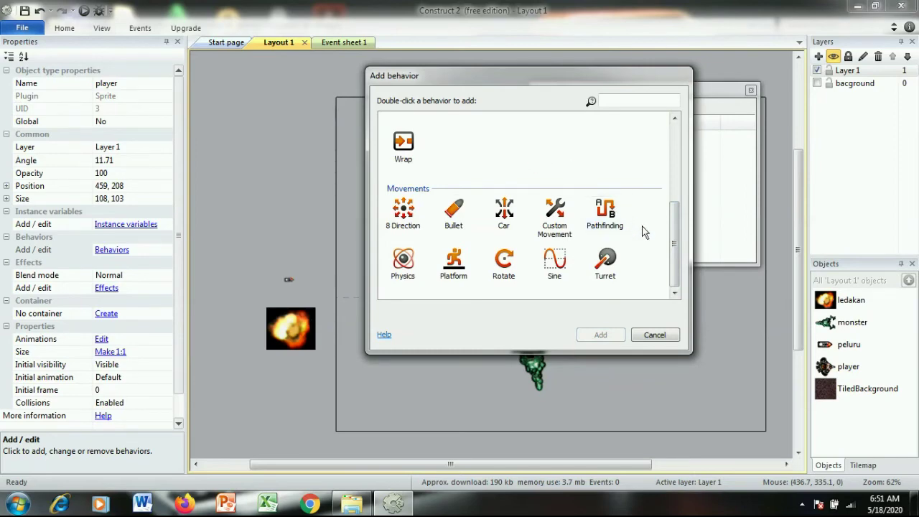
{"action": "mouse_move", "coordinate": [680, 263]}
{"action": "left_mouse_down"}
{"action": "mouse_move", "coordinate": [673, 178]}
{"action": "mouse_move", "coordinate": [667, 255]}
{"action": "left_mouse_up"}
{"action": "scroll", "coordinate": [668, 255], "scroll_direction": "up", "scroll_amount": 2}
{"action": "scroll", "coordinate": [669, 258], "scroll_direction": "down", "scroll_amount": 2}
{"action": "left_click_drag", "start_coordinate": [671, 262], "coordinate": [657, 201]}
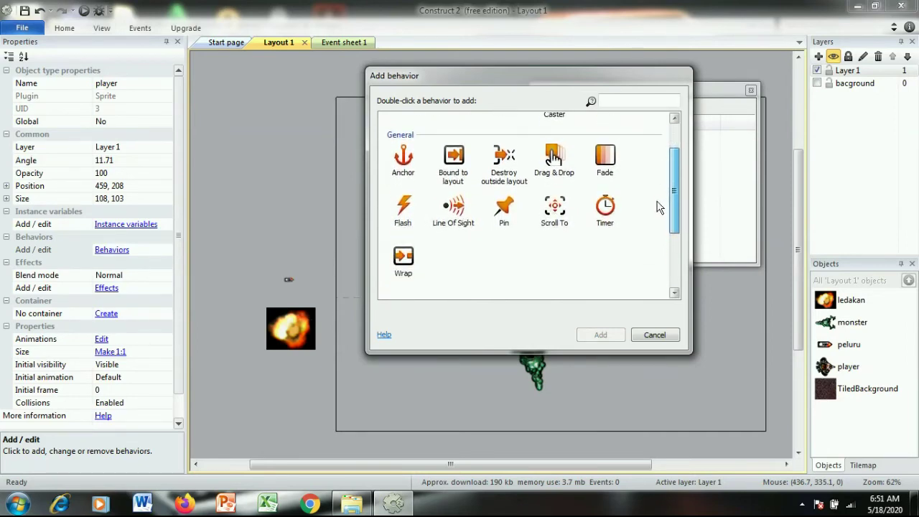
{"action": "left_click", "coordinate": [504, 158]}
{"action": "left_click", "coordinate": [534, 254]}
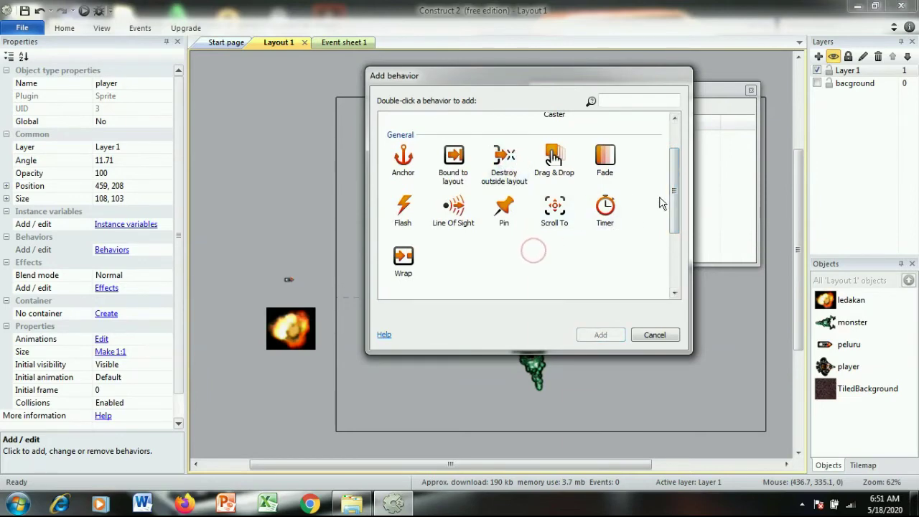
{"action": "mouse_move", "coordinate": [677, 177]}
{"action": "left_mouse_down"}
{"action": "mouse_move", "coordinate": [675, 231]}
{"action": "mouse_move", "coordinate": [673, 178]}
{"action": "left_mouse_up"}
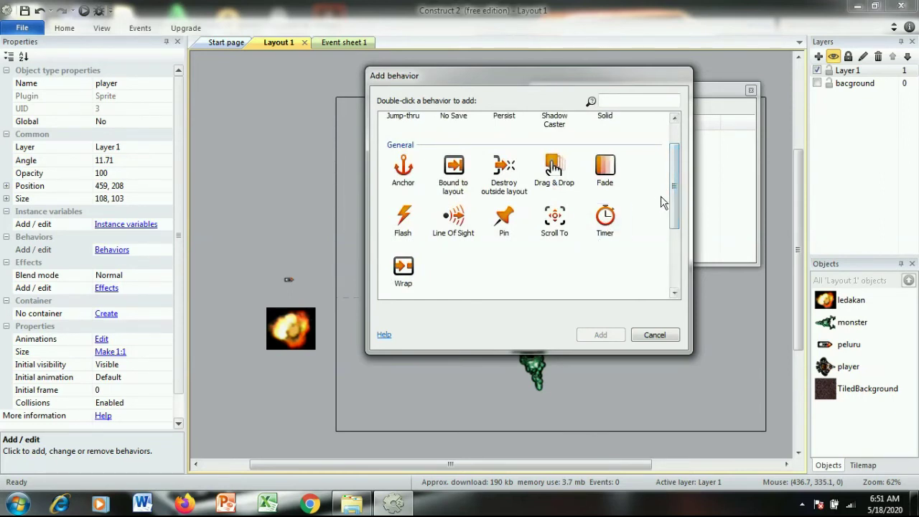
Step: Add the 8 Direction movement behavior to the player and move the behaviors dialog clear of the sprite
{"action": "left_click_drag", "start_coordinate": [673, 201], "coordinate": [677, 255]}
{"action": "left_click", "coordinate": [403, 210]}
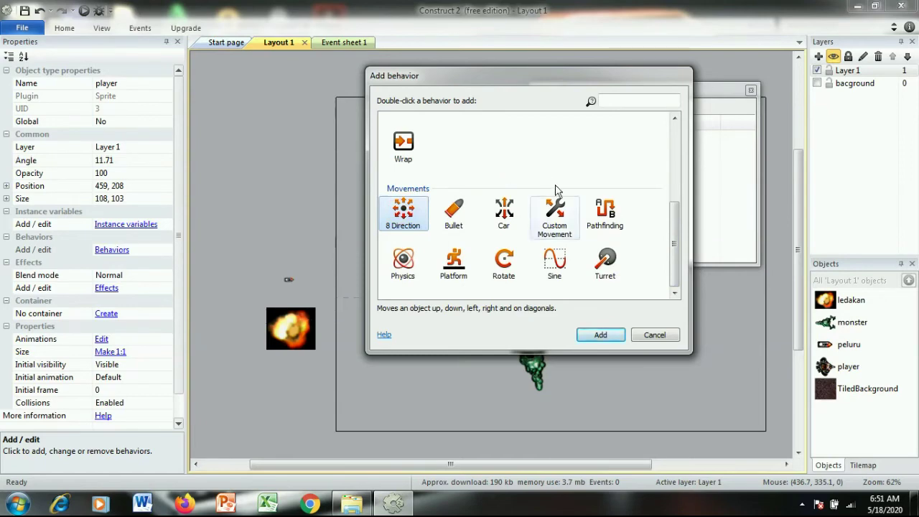
{"action": "left_click", "coordinate": [600, 335]}
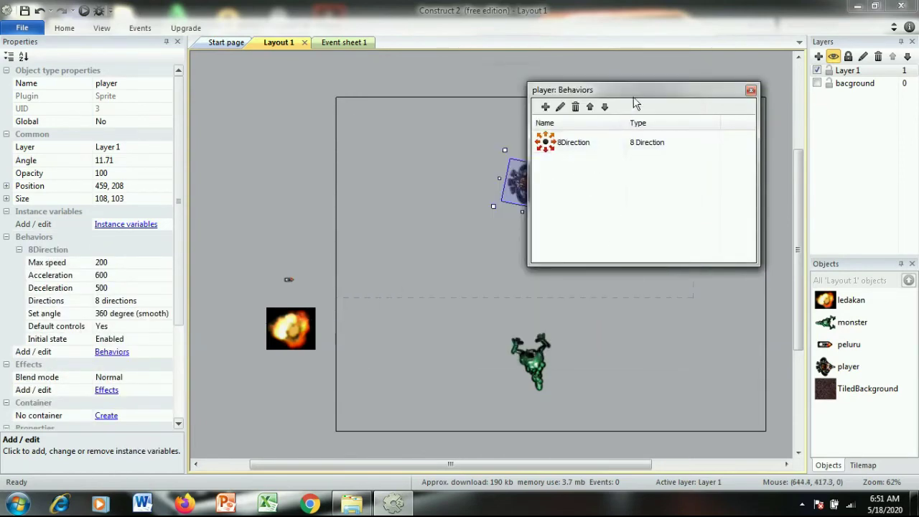
{"action": "left_click_drag", "start_coordinate": [639, 94], "coordinate": [379, 100]}
{"action": "left_click", "coordinate": [292, 156]}
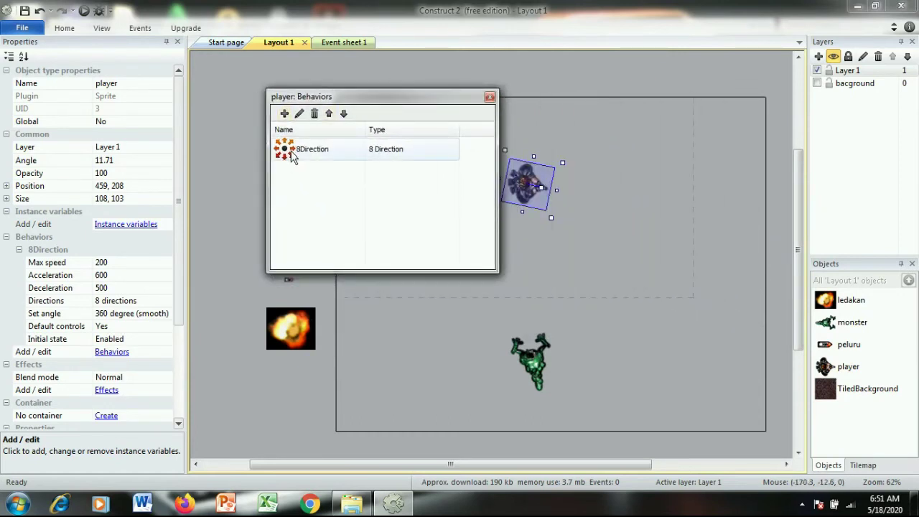
{"action": "left_click", "coordinate": [372, 206]}
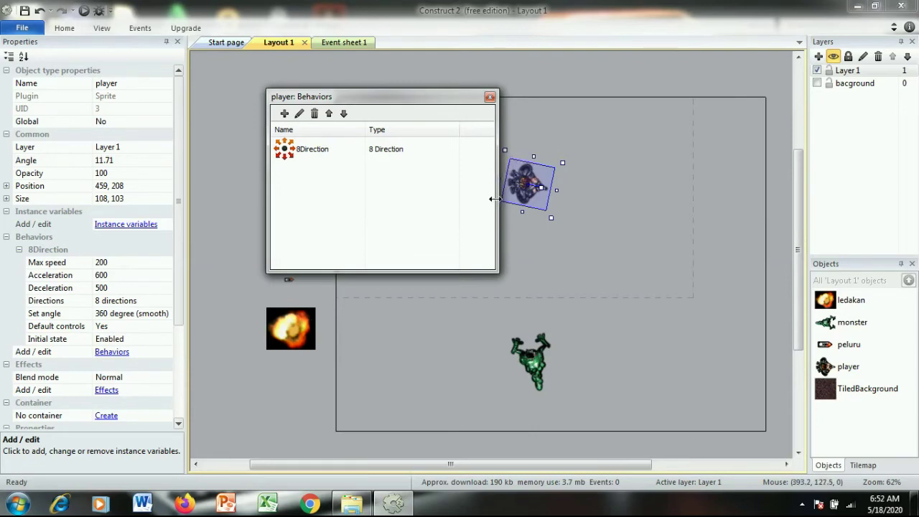
{"action": "left_click", "coordinate": [410, 173]}
Step: Add the Scroll To behavior to the player
{"action": "left_click", "coordinate": [284, 114]}
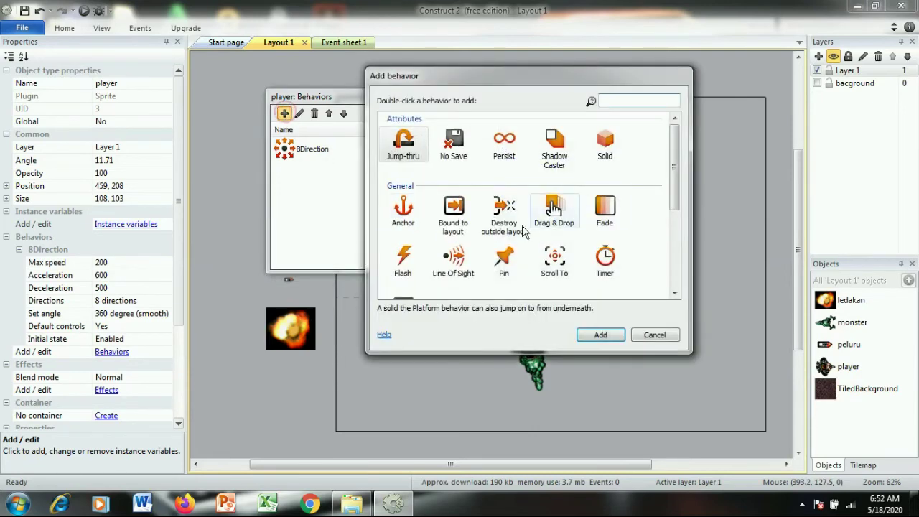
{"action": "left_click_drag", "start_coordinate": [671, 166], "coordinate": [672, 190]}
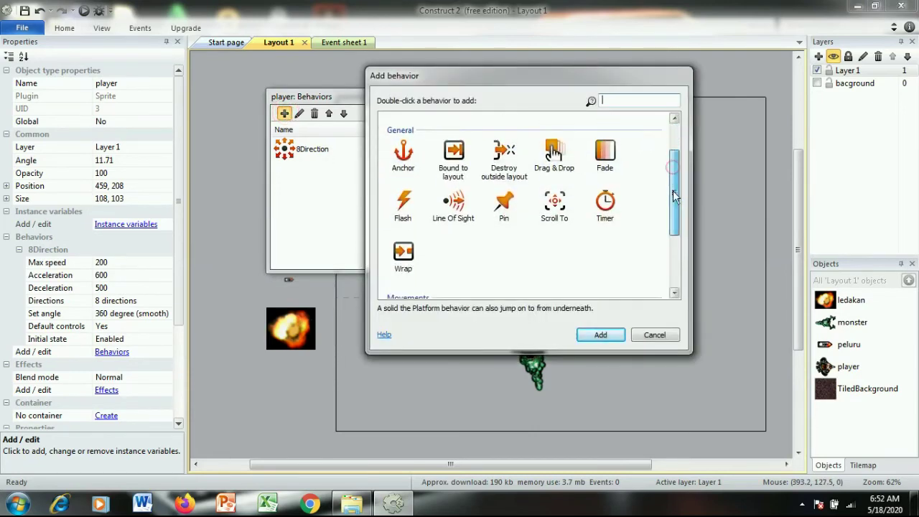
{"action": "left_click", "coordinate": [554, 205]}
{"action": "left_click", "coordinate": [600, 335]}
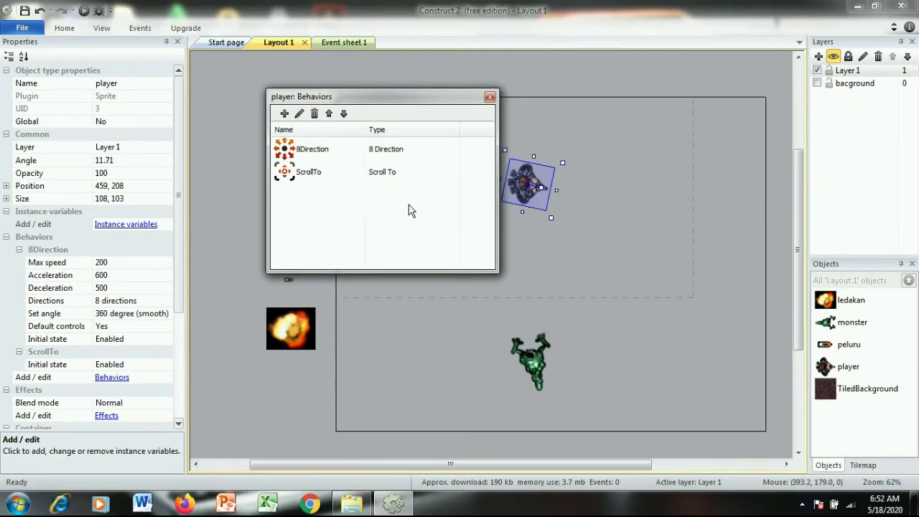
Step: Add the Bound to layout behavior to the player, close its behaviors dialog and deselect the sprite
{"action": "left_click", "coordinate": [284, 114]}
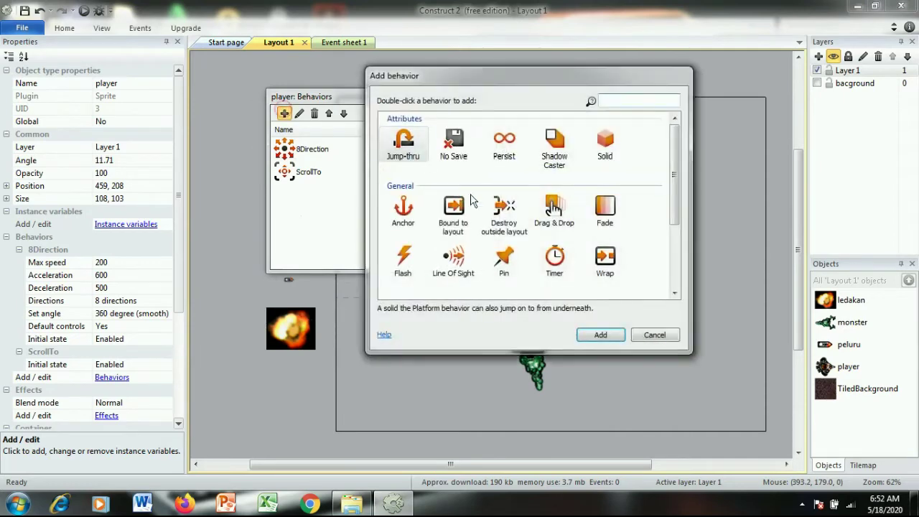
{"action": "scroll", "coordinate": [676, 163], "scroll_direction": "down", "scroll_amount": 1}
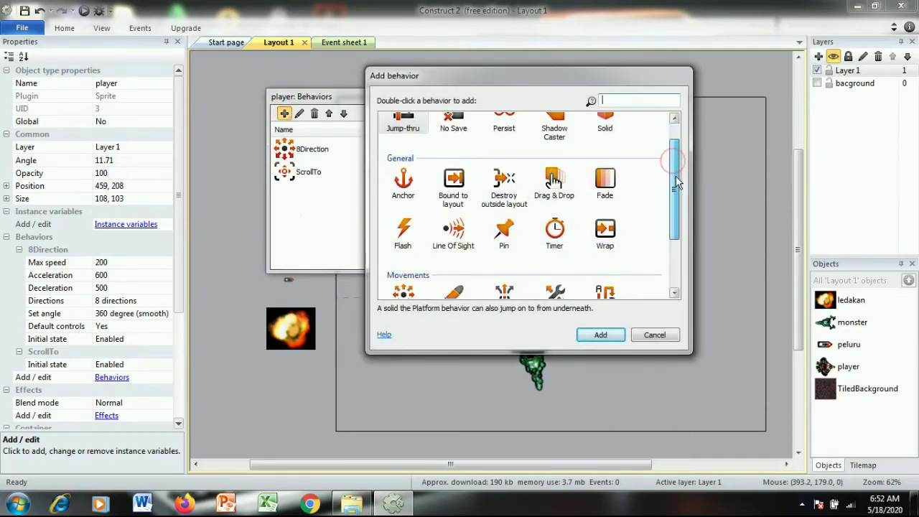
{"action": "left_click", "coordinate": [459, 192]}
{"action": "left_click", "coordinate": [598, 335]}
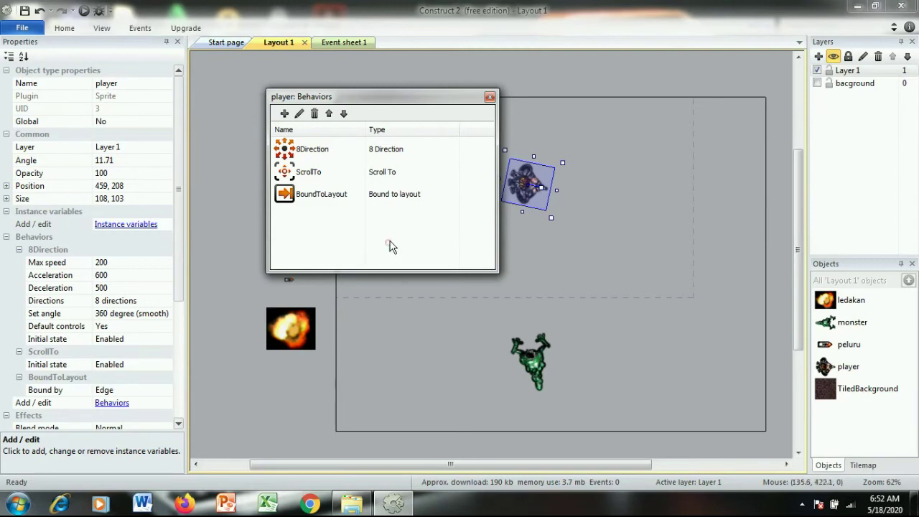
{"action": "left_click", "coordinate": [489, 97]}
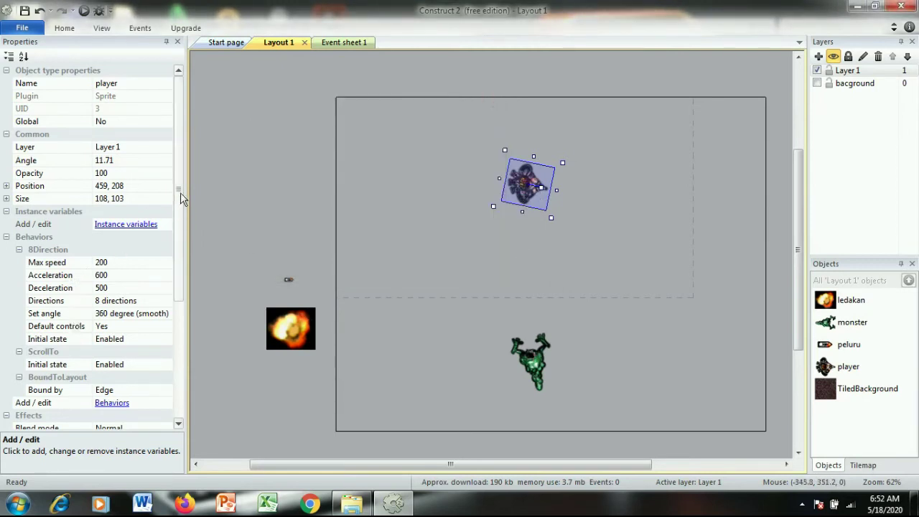
{"action": "scroll", "coordinate": [176, 216], "scroll_direction": "down", "scroll_amount": 2}
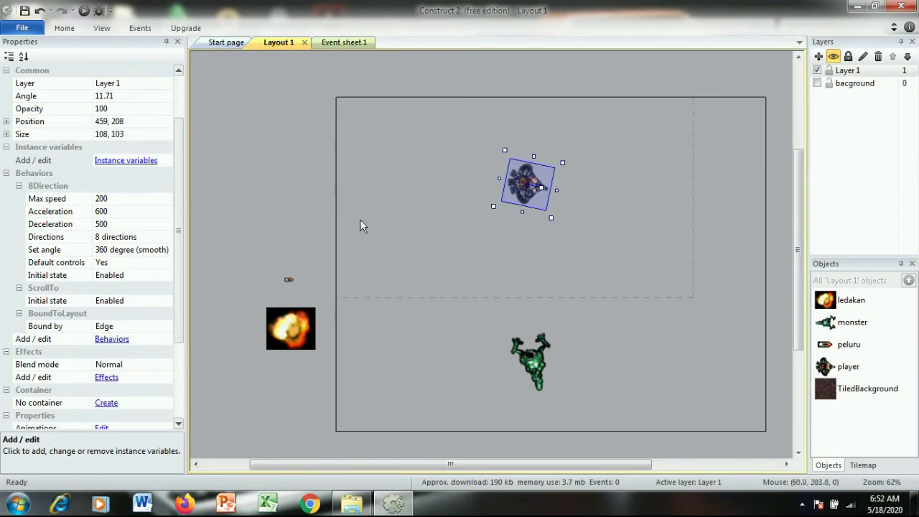
{"action": "left_click", "coordinate": [394, 201]}
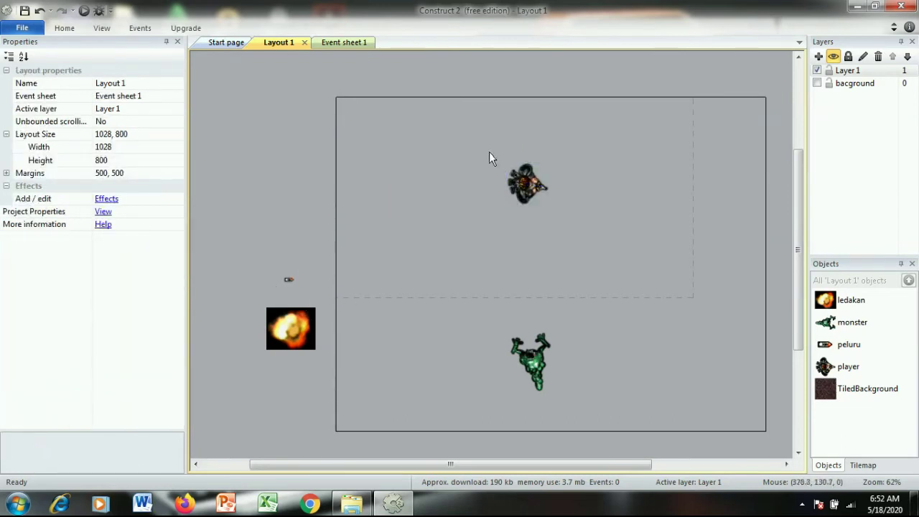
Step: Run the layout preview and steer the player in all directions to test its movement, scrolling and layout bounds
{"action": "left_click", "coordinate": [83, 13]}
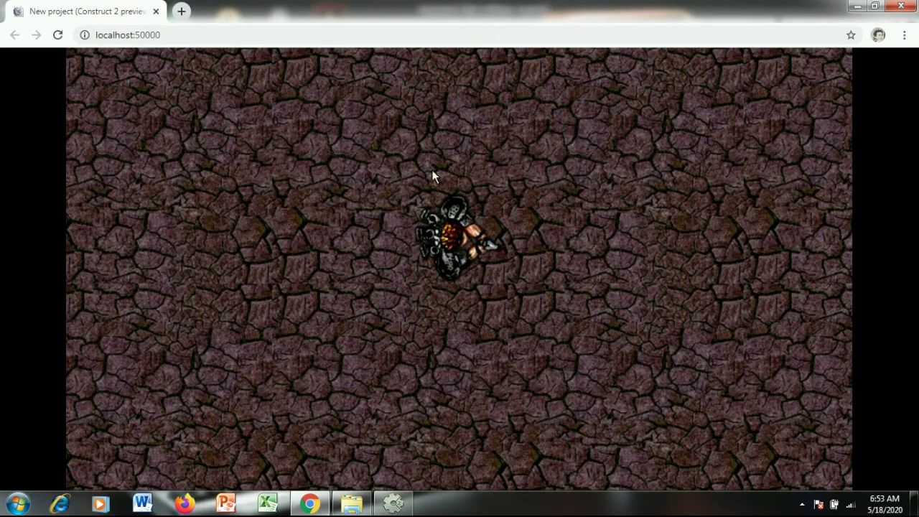
{"action": "key", "text": "Down"}
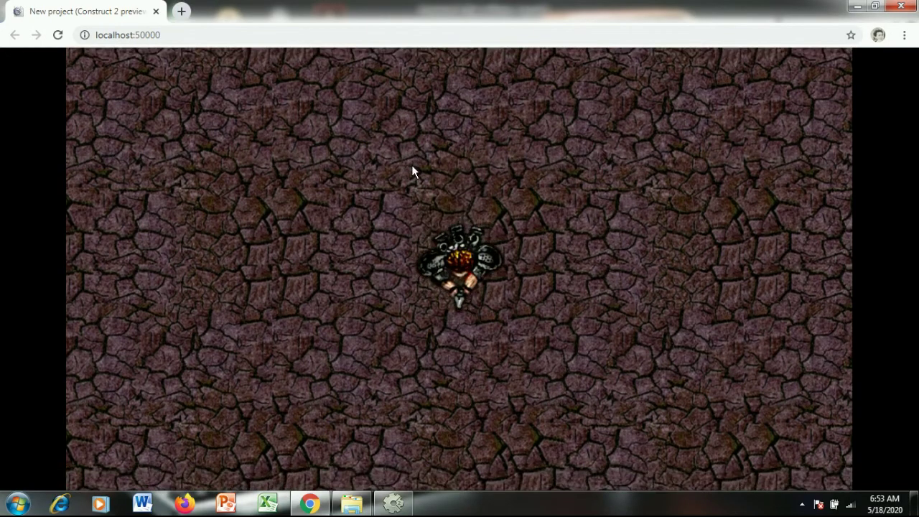
{"action": "key", "text": "Up"}
{"action": "key", "text": "Right"}
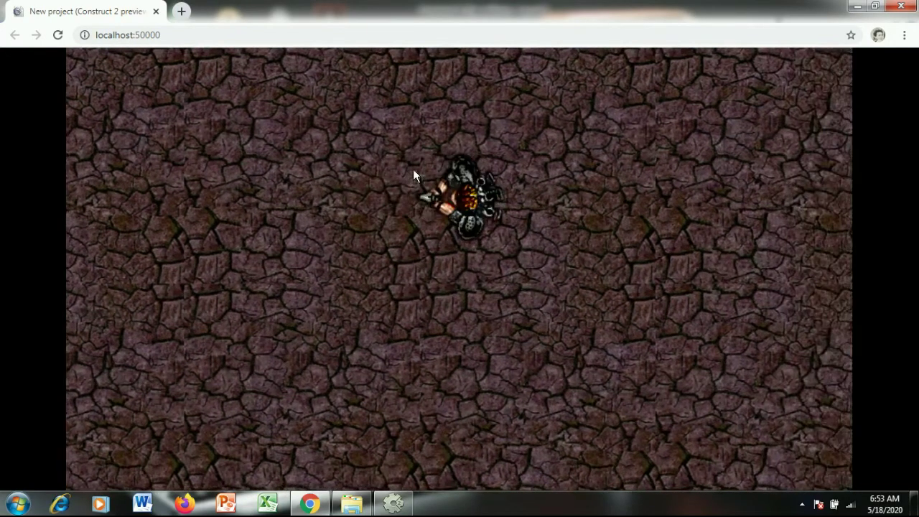
{"action": "key", "text": "Down"}
{"action": "key", "text": "Up"}
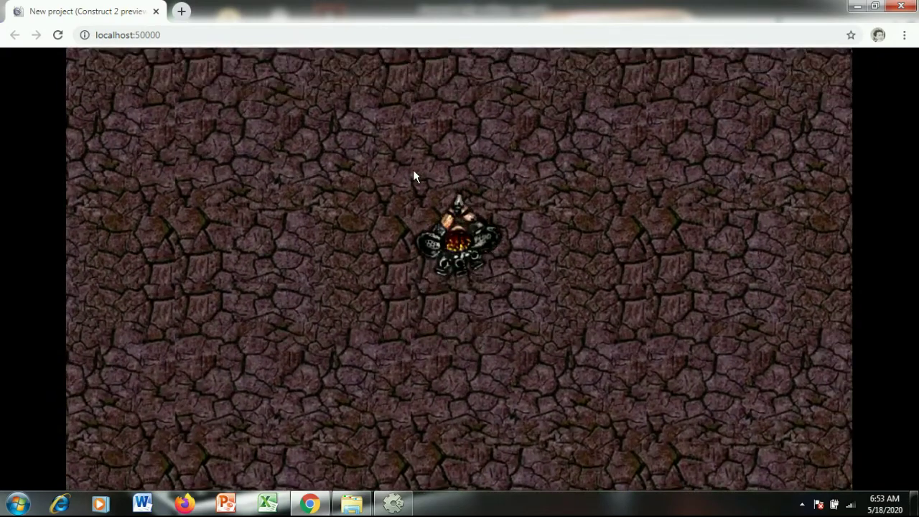
{"action": "key", "text": "Down"}
{"action": "key", "text": "Right"}
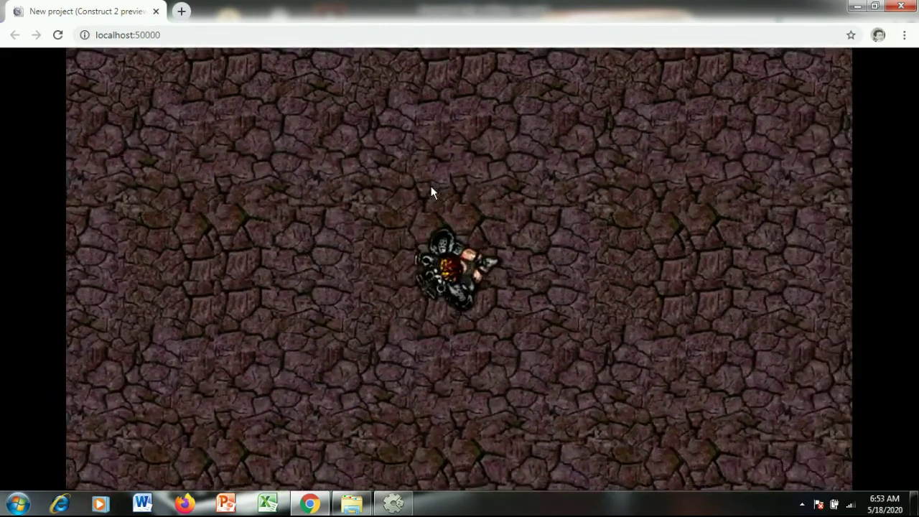
{"action": "key", "text": "Up"}
{"action": "key", "text": "Left"}
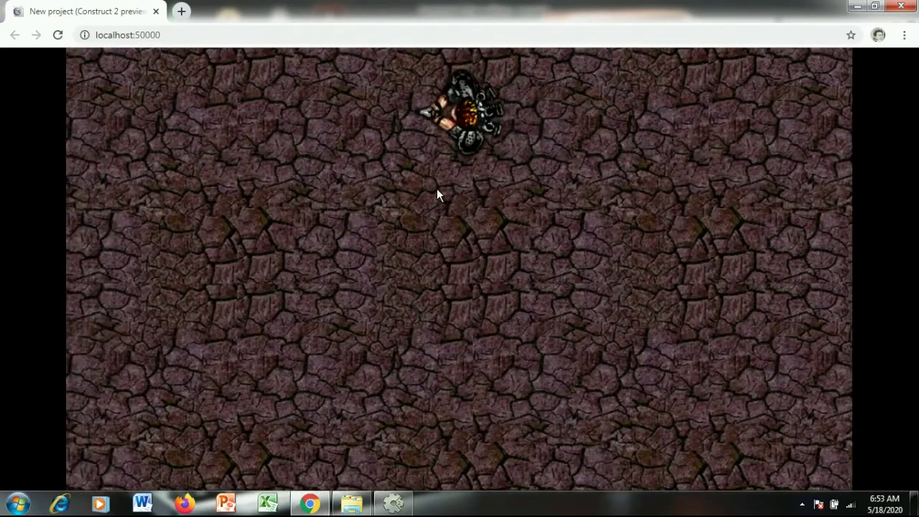
{"action": "key", "text": "Down"}
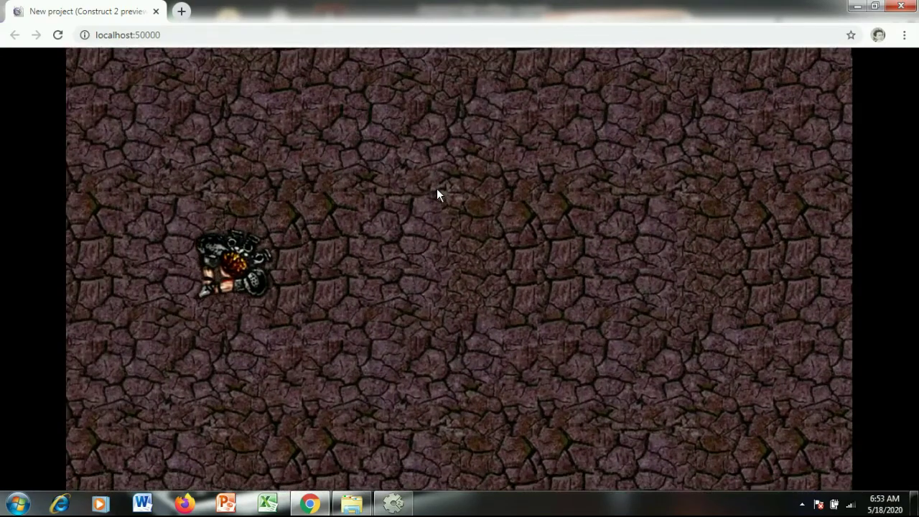
{"action": "key", "text": "Left"}
{"action": "key", "text": "Down"}
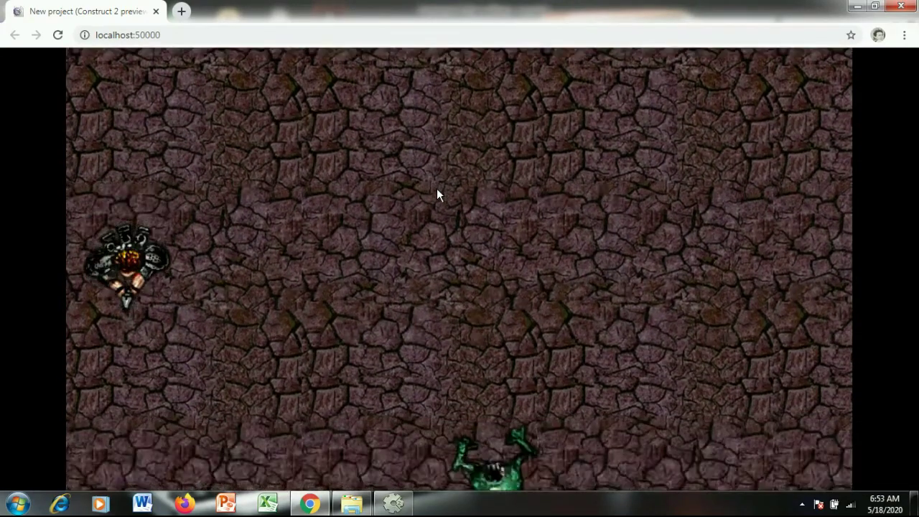
{"action": "key", "text": "Right"}
{"action": "key", "text": "Up"}
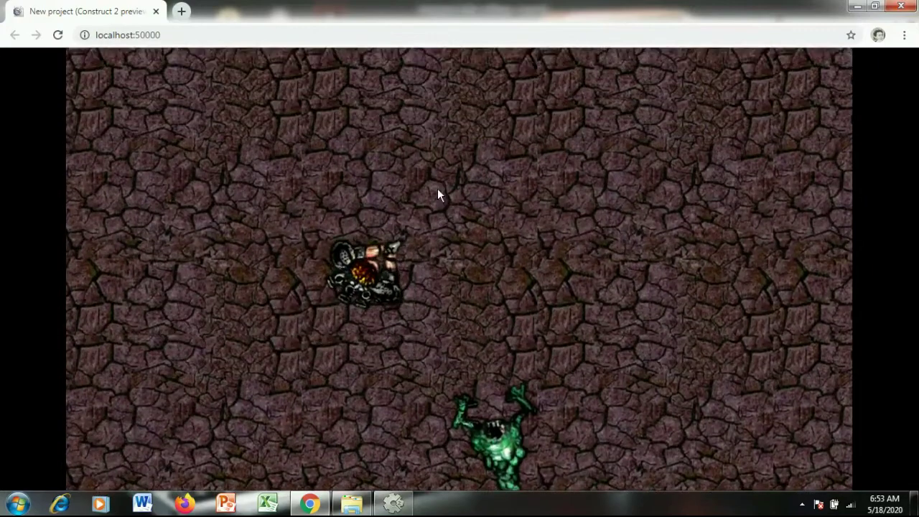
{"action": "key", "text": "Right"}
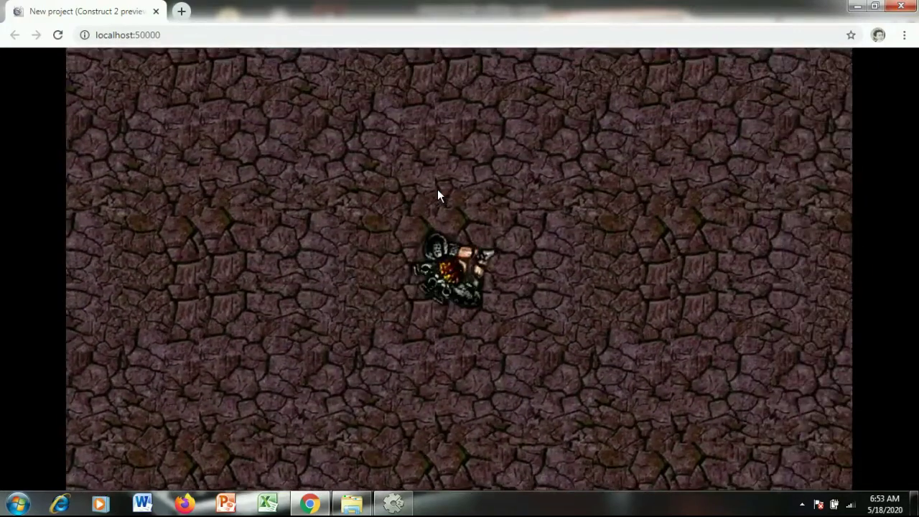
Step: Steer the player left, up and right in the running preview, then close the preview
{"action": "key", "text": "Left"}
{"action": "key", "text": "Up"}
{"action": "key", "text": "Right"}
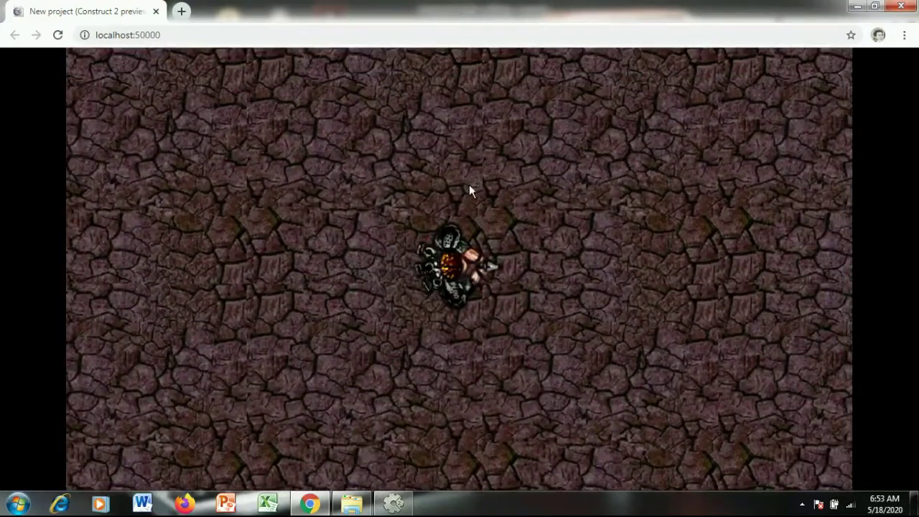
{"action": "left_click", "coordinate": [901, 6]}
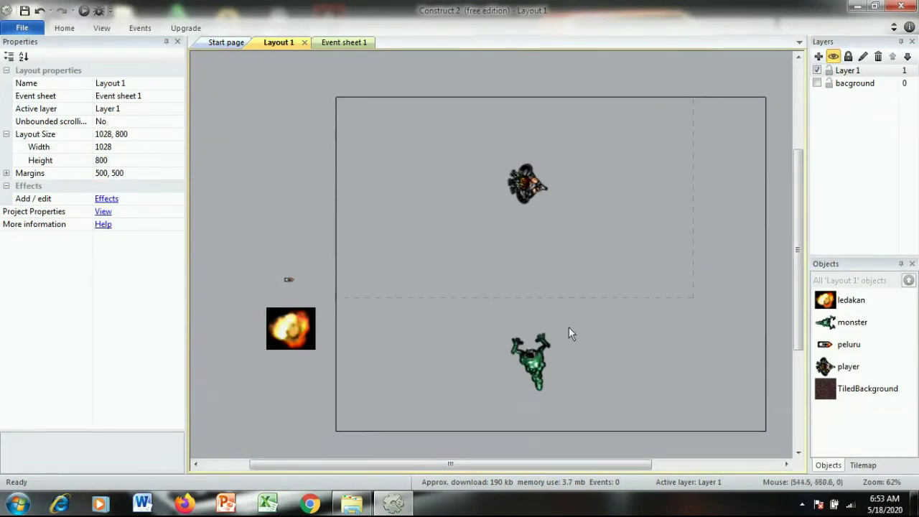
Step: Shift the monster sprite slightly to about 532, 604, add the Bullet behavior to it and close its behaviors dialog
{"action": "left_click", "coordinate": [538, 366]}
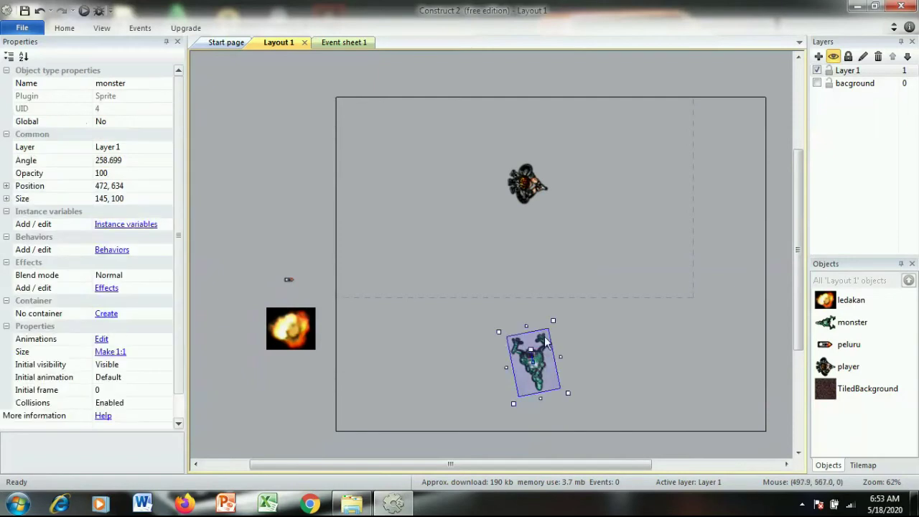
{"action": "left_click_drag", "start_coordinate": [546, 365], "coordinate": [561, 349]}
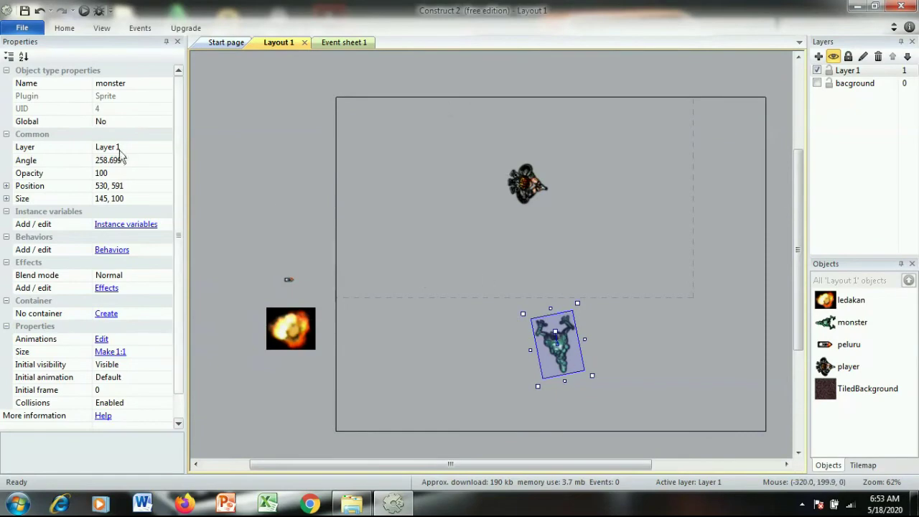
{"action": "left_click", "coordinate": [109, 250]}
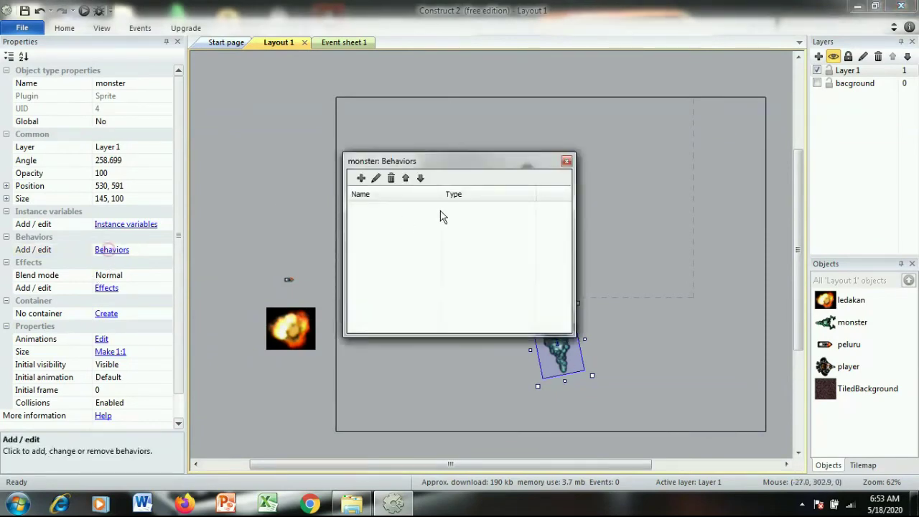
{"action": "left_click", "coordinate": [361, 178]}
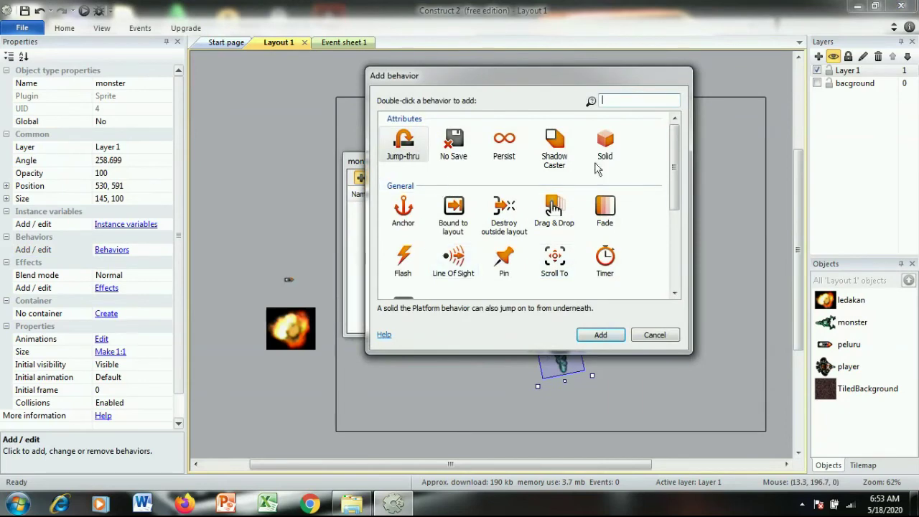
{"action": "left_click_drag", "start_coordinate": [675, 178], "coordinate": [672, 264]}
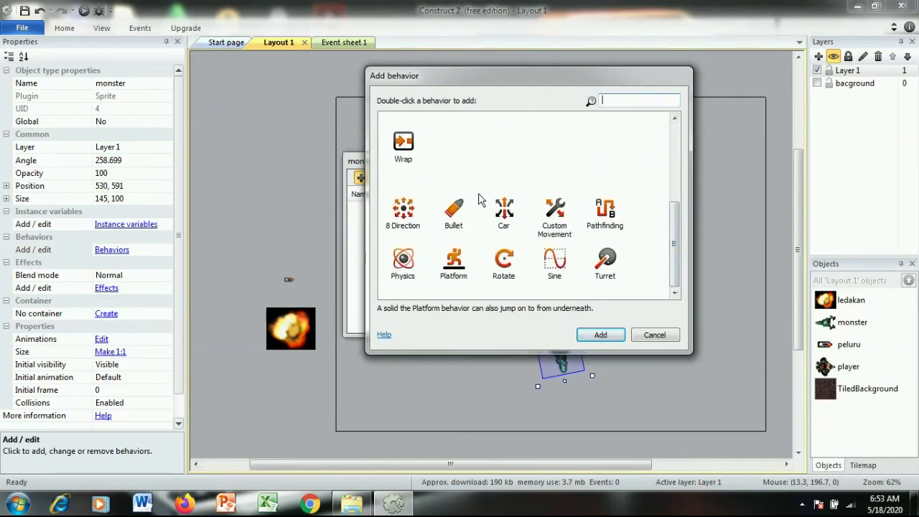
{"action": "left_click", "coordinate": [458, 219]}
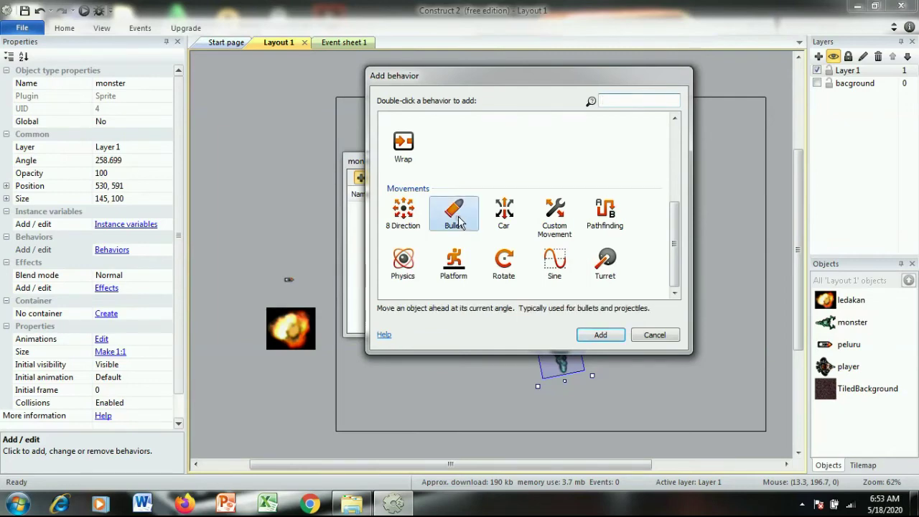
{"action": "left_click", "coordinate": [602, 335]}
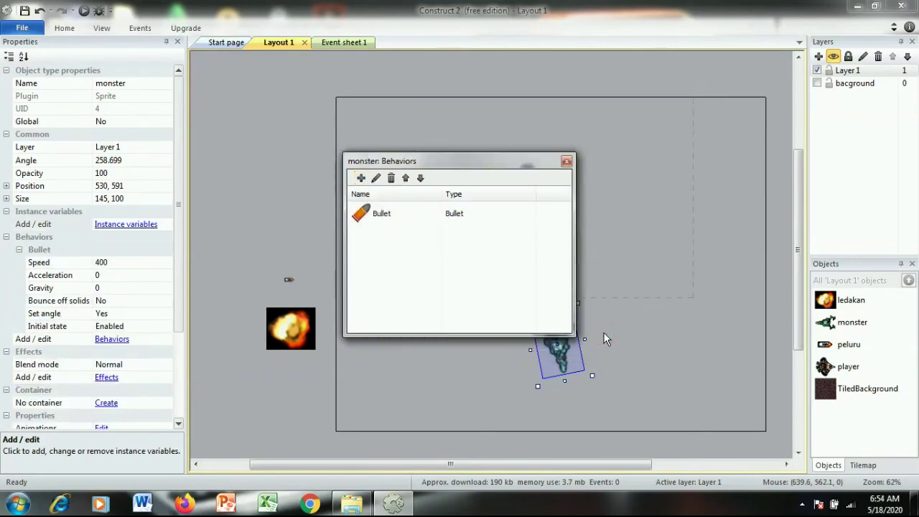
{"action": "left_click", "coordinate": [471, 281]}
{"action": "left_click_drag", "start_coordinate": [562, 378], "coordinate": [562, 384]}
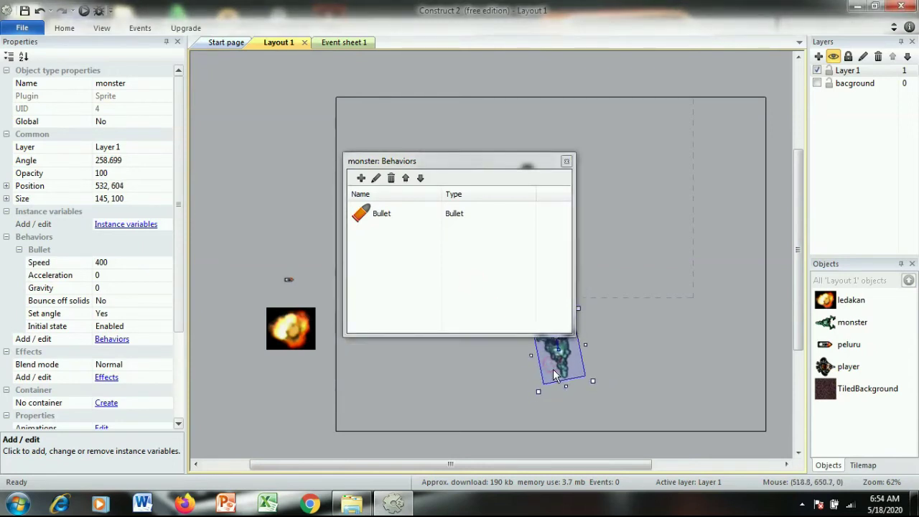
{"action": "left_click", "coordinate": [474, 292]}
{"action": "left_click", "coordinate": [566, 162]}
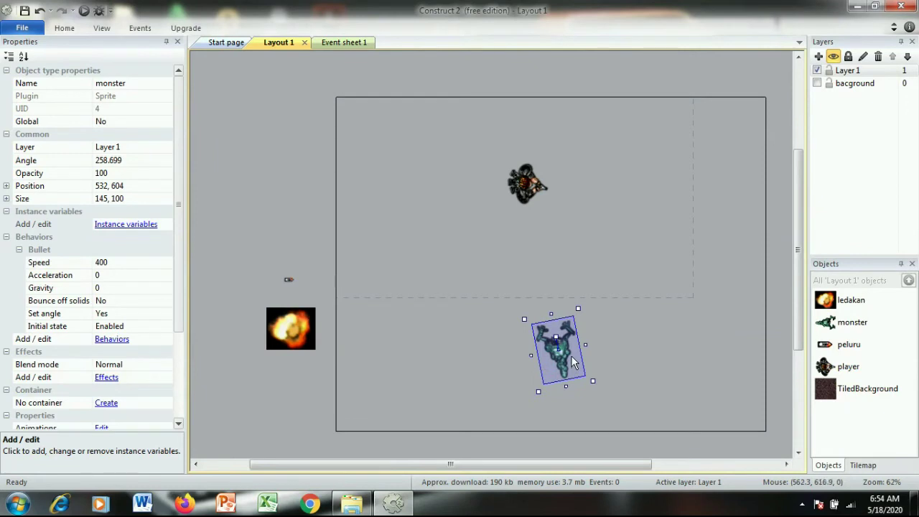
Step: Nudge the ledakan explosion sprite to about -98, 556, add the Fade behavior to it and close its behaviors dialog
{"action": "left_click", "coordinate": [275, 343]}
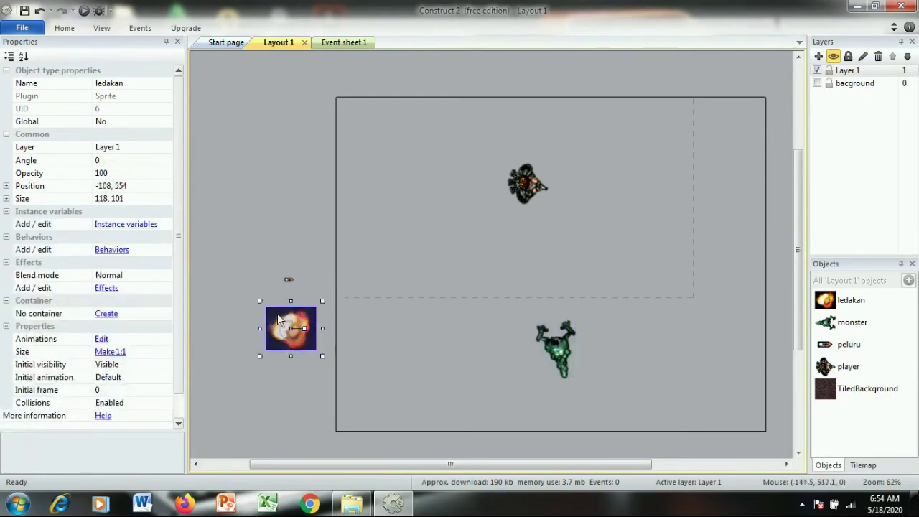
{"action": "mouse_move", "coordinate": [280, 320]}
{"action": "left_mouse_down"}
{"action": "mouse_move", "coordinate": [292, 322]}
{"action": "mouse_move", "coordinate": [280, 323]}
{"action": "left_mouse_up"}
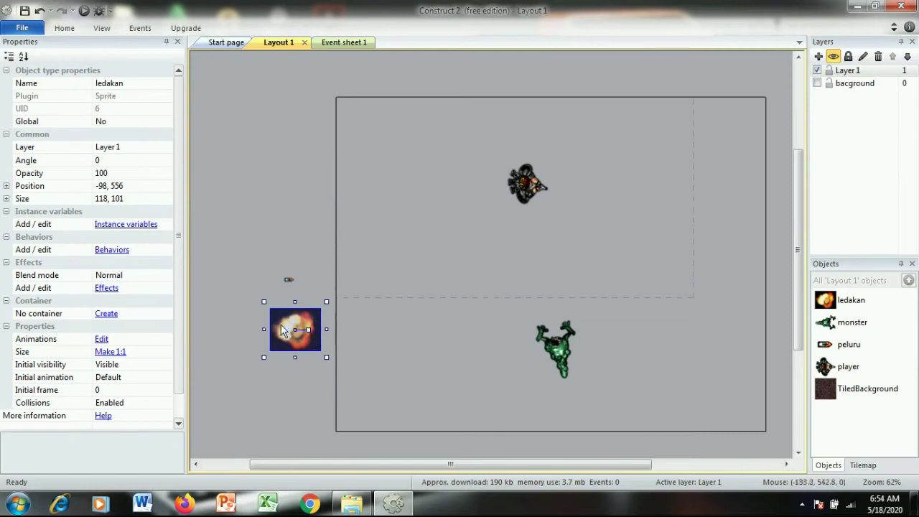
{"action": "left_click", "coordinate": [112, 250]}
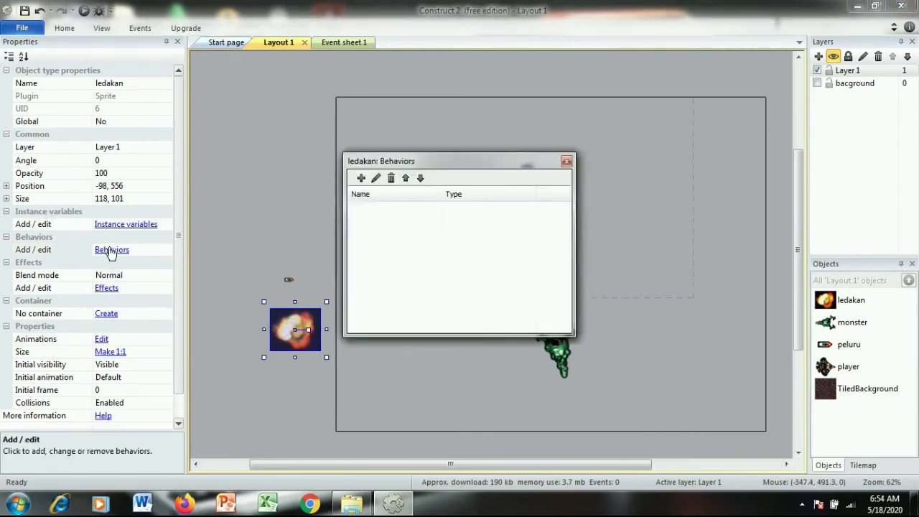
{"action": "left_click", "coordinate": [361, 178]}
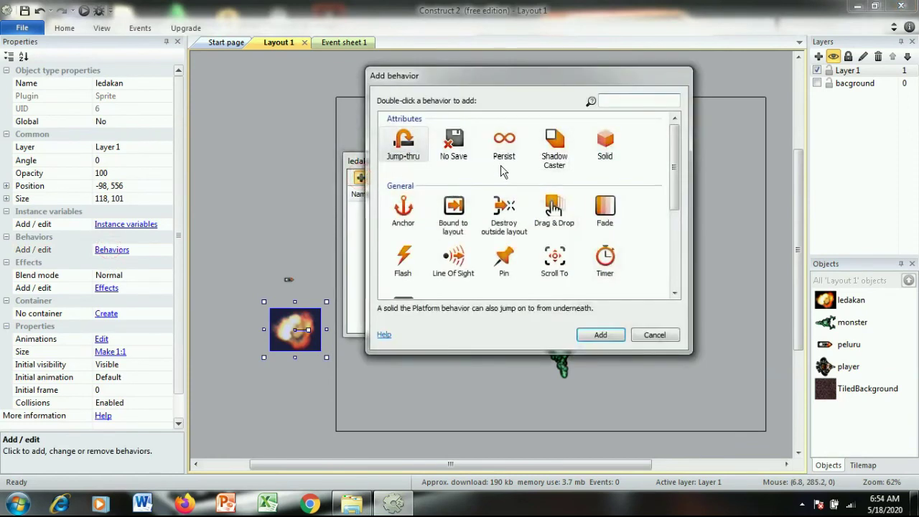
{"action": "left_click", "coordinate": [610, 206]}
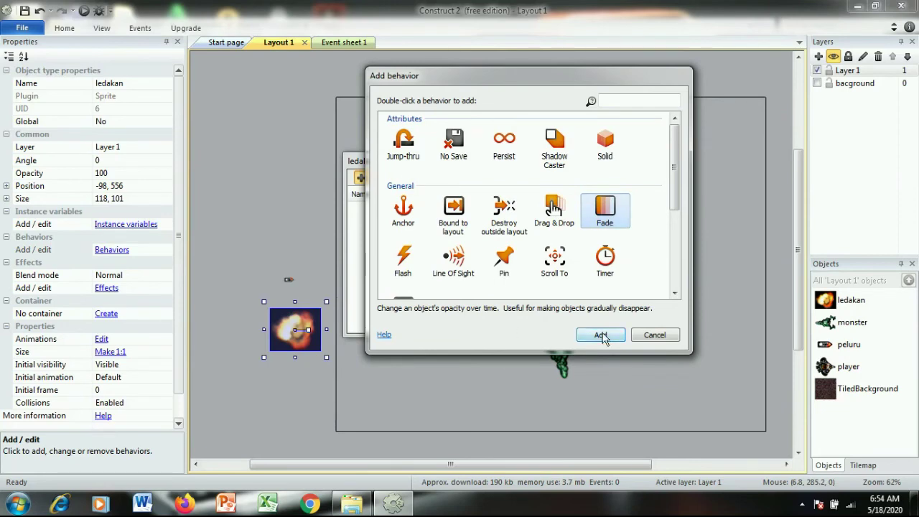
{"action": "left_click", "coordinate": [601, 335]}
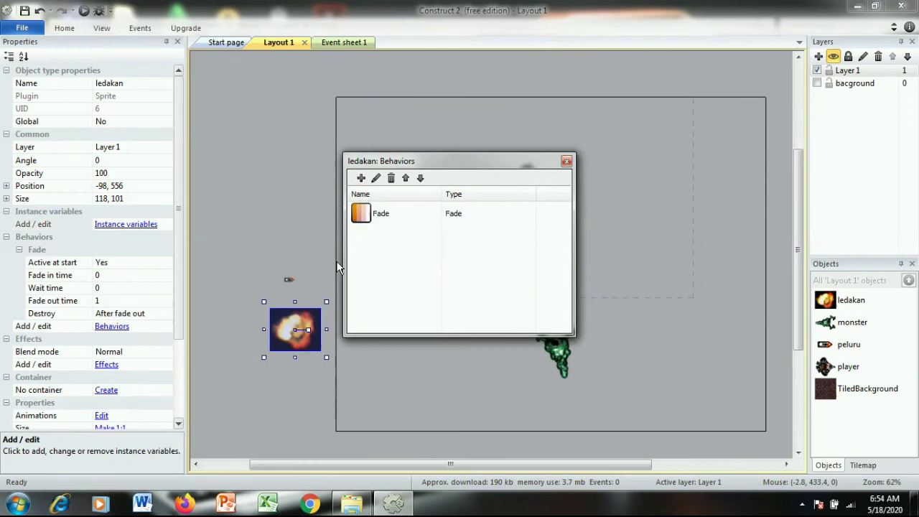
{"action": "left_click", "coordinate": [566, 161]}
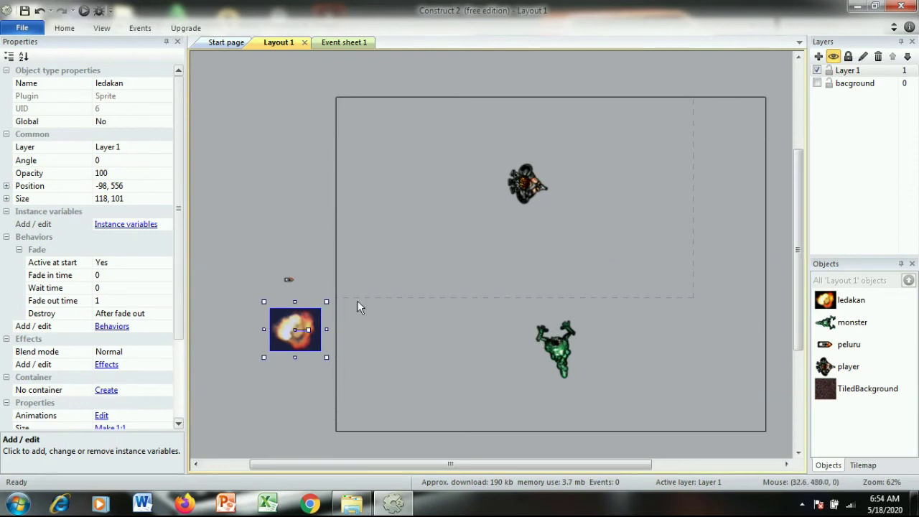
Step: Add the Bullet movement behavior to the peluru sprite outside the layout
{"action": "left_click", "coordinate": [286, 278]}
{"action": "left_click", "coordinate": [288, 279]}
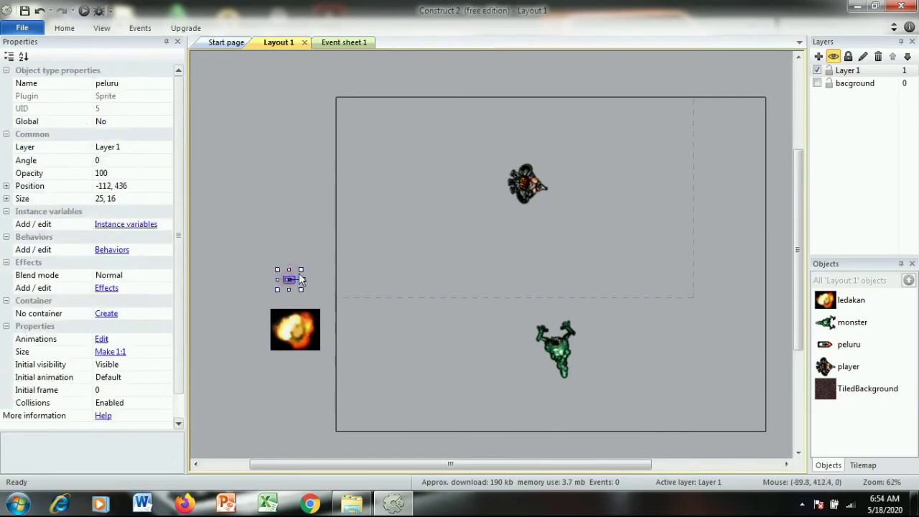
{"action": "left_click", "coordinate": [112, 249]}
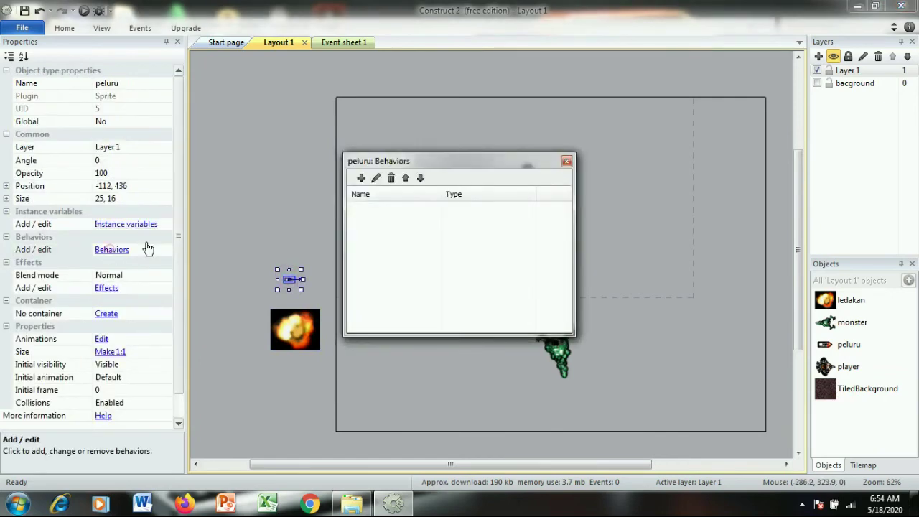
{"action": "left_click", "coordinate": [359, 178]}
{"action": "left_click_drag", "start_coordinate": [676, 172], "coordinate": [673, 254]}
{"action": "left_click", "coordinate": [446, 219]}
{"action": "left_click", "coordinate": [598, 335]}
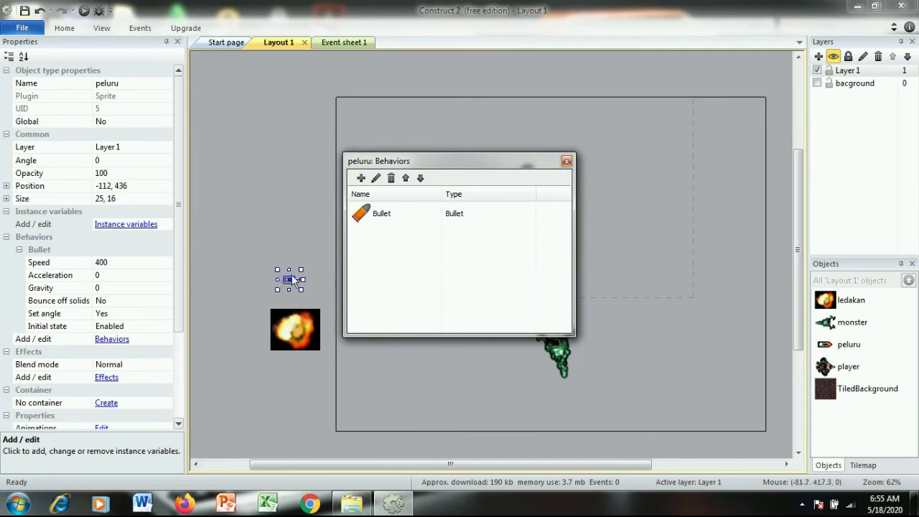
Step: Add the Destroy outside layout behavior to the peluru sprite and close its behaviors dialog
{"action": "left_click", "coordinate": [361, 178]}
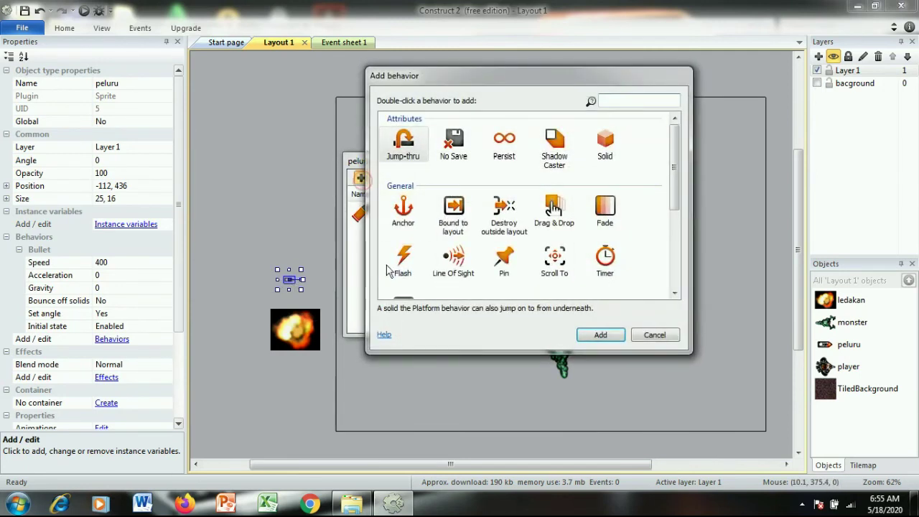
{"action": "left_click", "coordinate": [504, 208]}
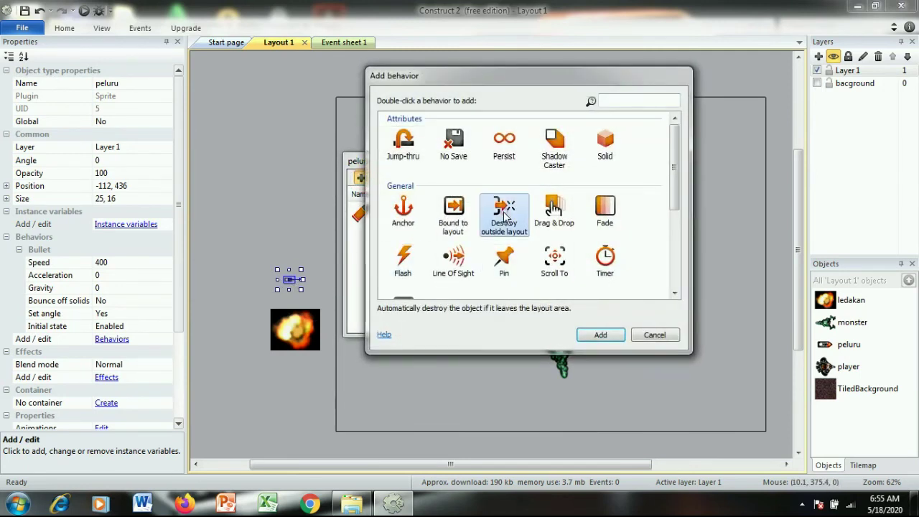
{"action": "left_click", "coordinate": [600, 335]}
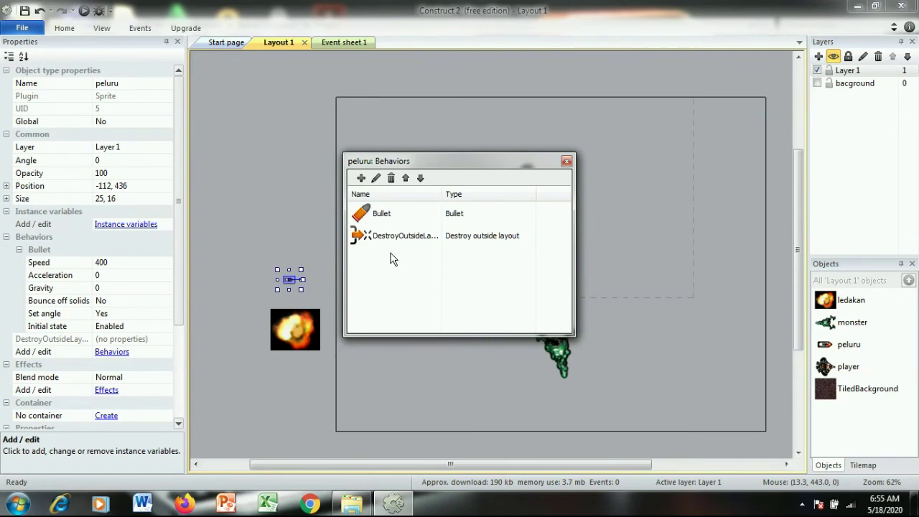
{"action": "left_click", "coordinate": [566, 162]}
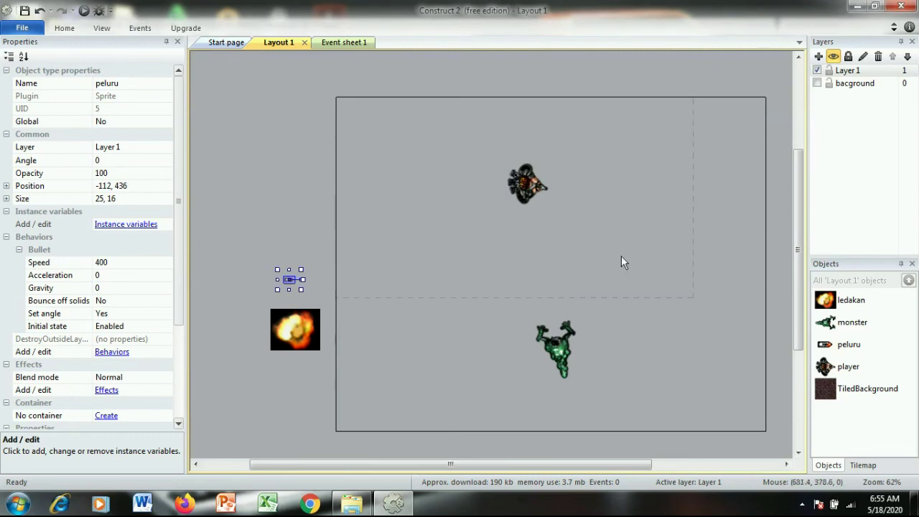
Step: Set the monster's Bullet speed to 80, reposition the monster to about 386, 606 and deselect it
{"action": "left_click", "coordinate": [571, 347]}
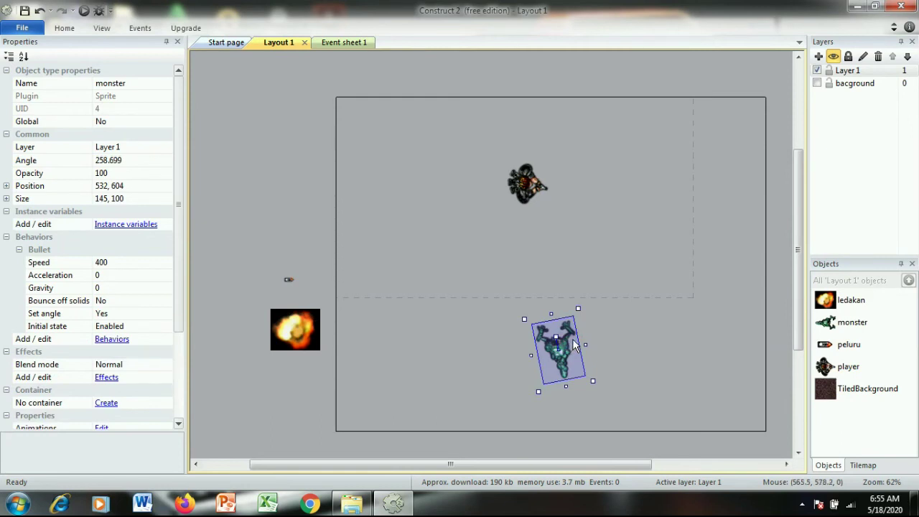
{"action": "left_click_drag", "start_coordinate": [573, 355], "coordinate": [586, 337]}
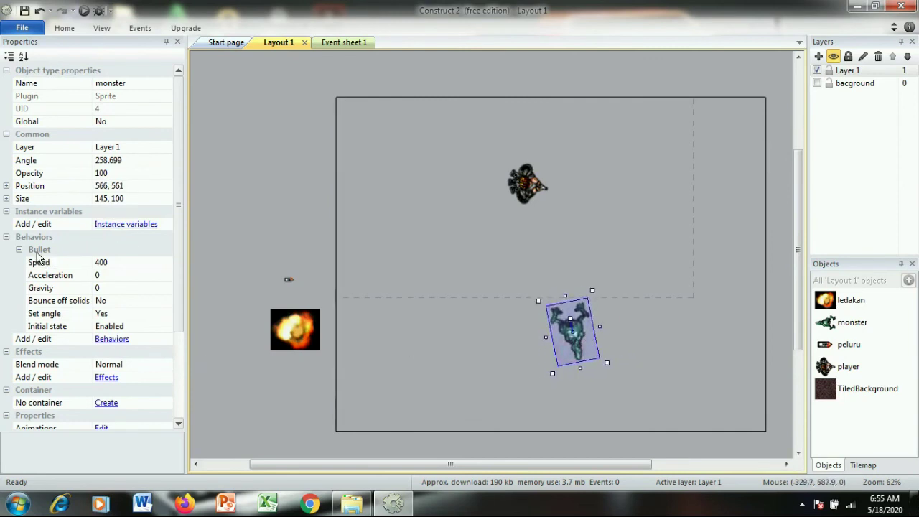
{"action": "left_click_drag", "start_coordinate": [175, 199], "coordinate": [173, 222]}
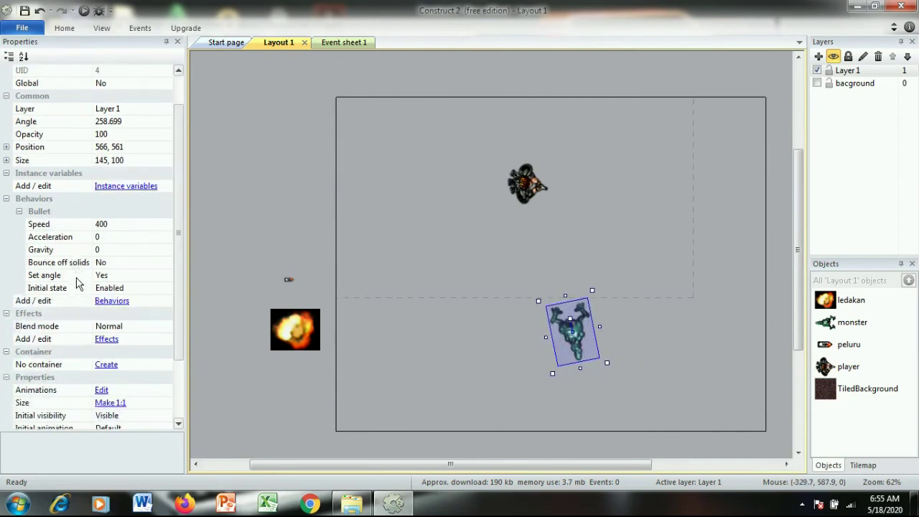
{"action": "left_click", "coordinate": [107, 227]}
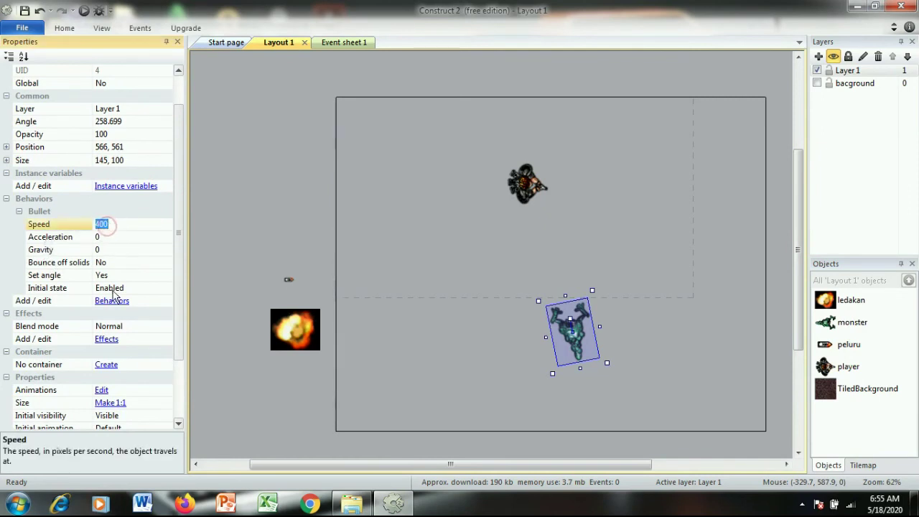
{"action": "type", "text": "80"}
{"action": "left_click", "coordinate": [513, 328]}
{"action": "left_click_drag", "start_coordinate": [570, 341], "coordinate": [493, 365]}
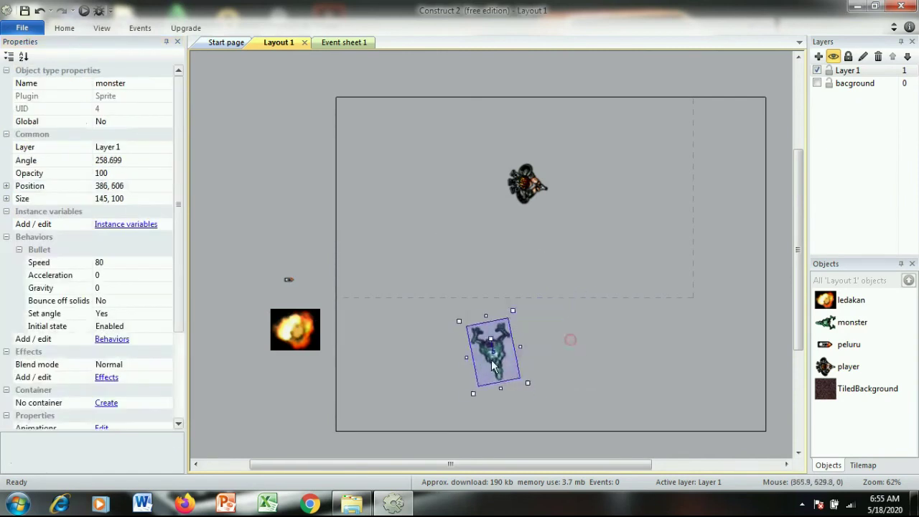
{"action": "left_click", "coordinate": [648, 320]}
Step: Set the peluru sprite's Bullet speed to 600 and deselect it
{"action": "scroll", "coordinate": [695, 278], "scroll_direction": "down", "scroll_amount": 1}
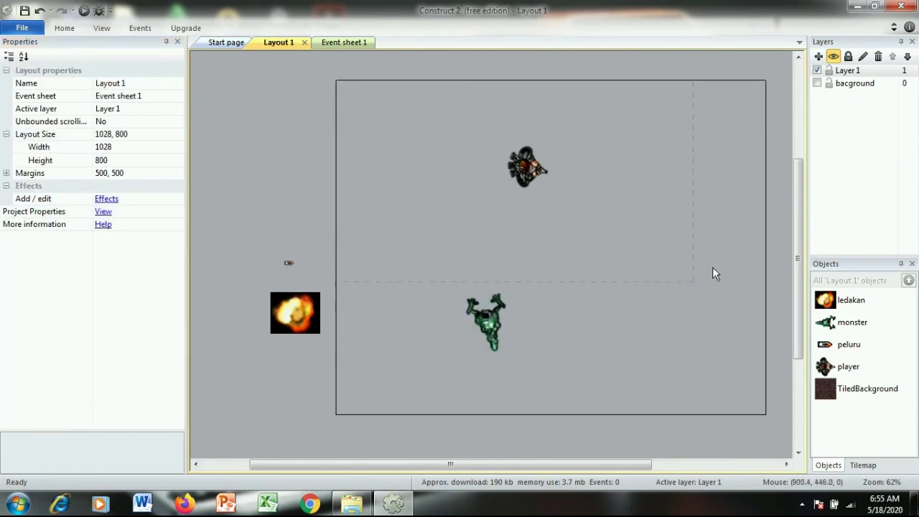
{"action": "scroll", "coordinate": [712, 273], "scroll_direction": "down", "scroll_amount": 1}
{"action": "left_click", "coordinate": [288, 230]}
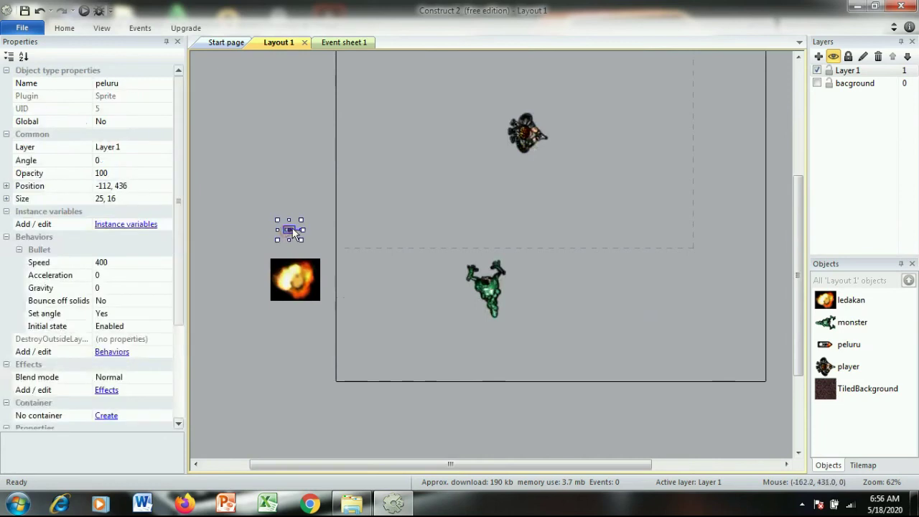
{"action": "left_click", "coordinate": [123, 262]}
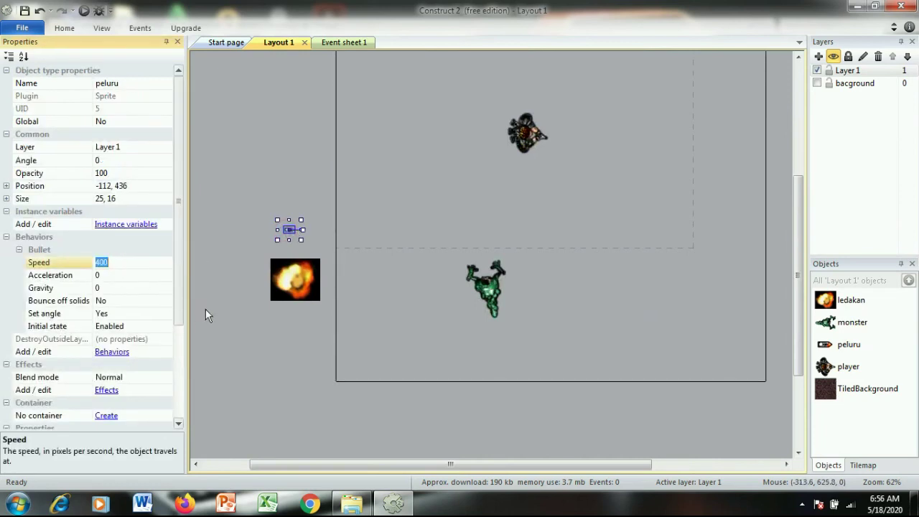
{"action": "type", "text": "600"}
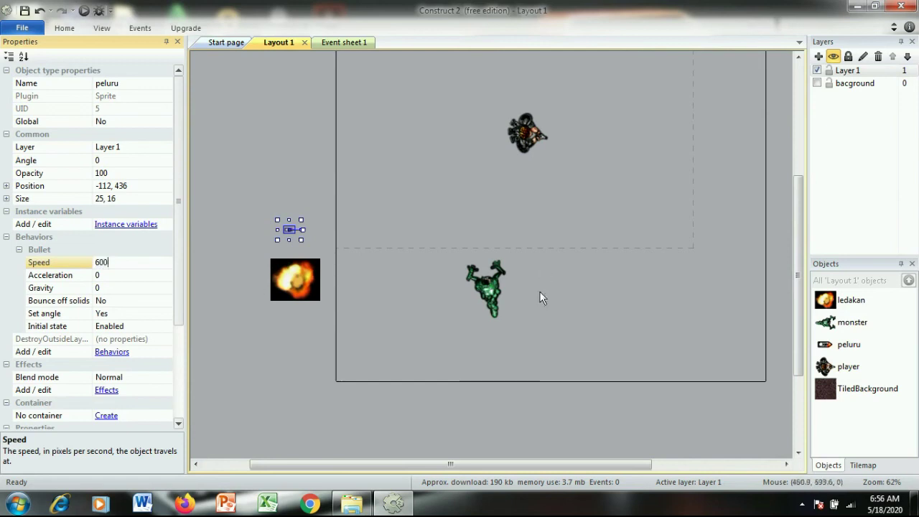
{"action": "left_click", "coordinate": [432, 309]}
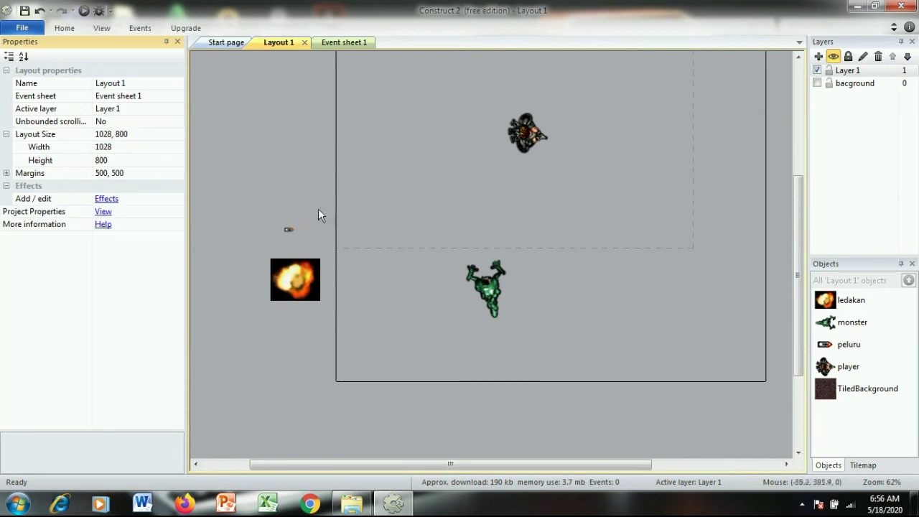
Step: Set the ledakan sprite's Fade out time to 0.5 and deselect it
{"action": "left_click", "coordinate": [290, 230]}
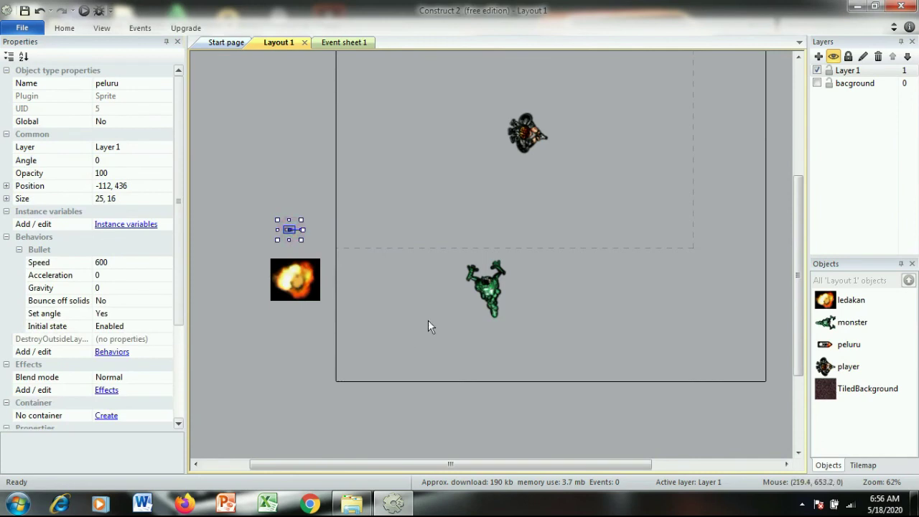
{"action": "left_click", "coordinate": [300, 286]}
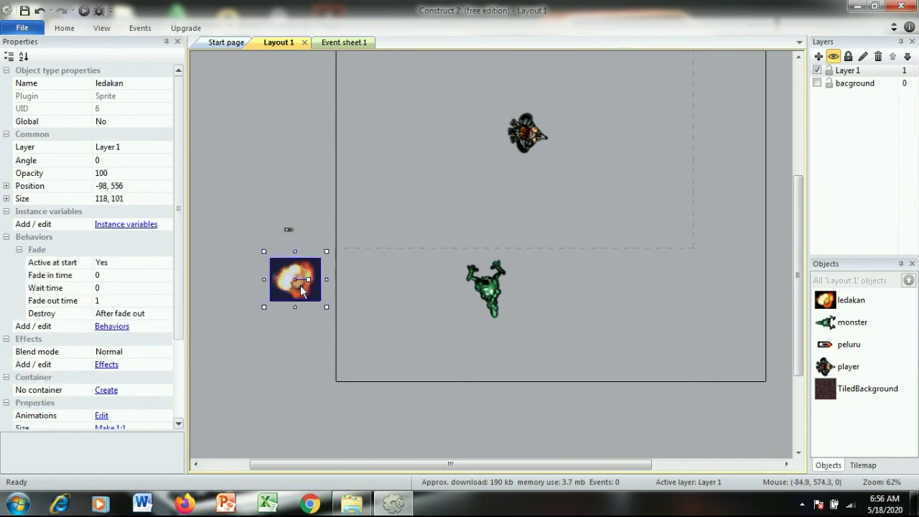
{"action": "left_click", "coordinate": [101, 300]}
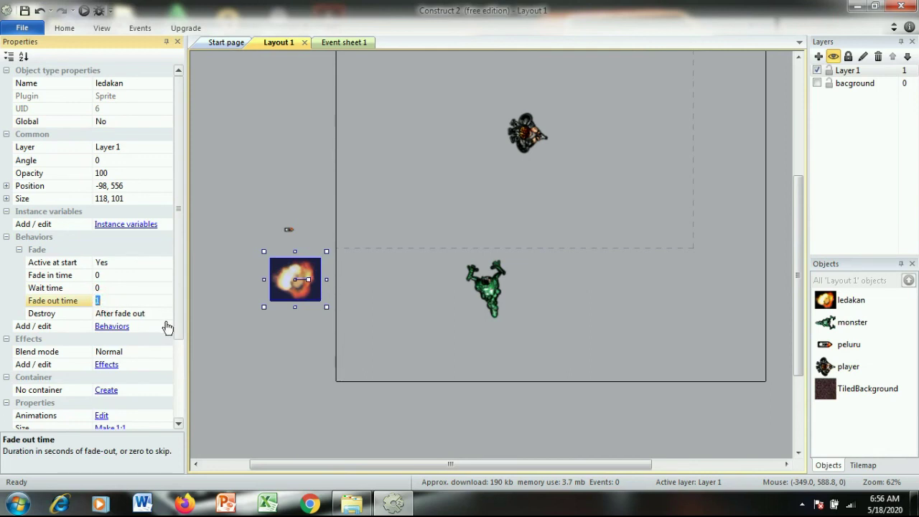
{"action": "type", "text": "0.5"}
{"action": "left_click", "coordinate": [308, 363]}
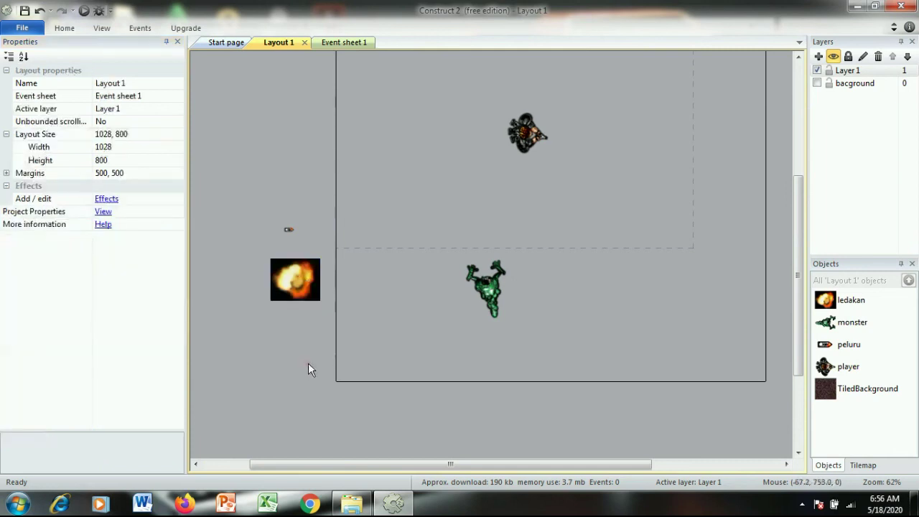
Step: Move the monster to about 223, 593 in the layout, rotate it to about 269 degrees, and deselect it
{"action": "left_click", "coordinate": [295, 280]}
{"action": "left_click", "coordinate": [289, 230]}
{"action": "left_click", "coordinate": [399, 174]}
{"action": "scroll", "coordinate": [606, 236], "scroll_direction": "up", "scroll_amount": 2}
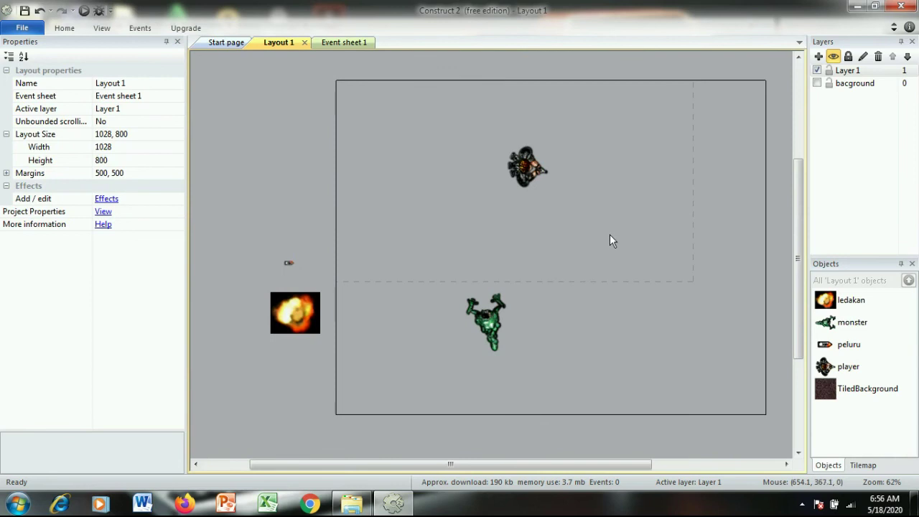
{"action": "left_click_drag", "start_coordinate": [490, 324], "coordinate": [442, 310]}
{"action": "left_click", "coordinate": [502, 317]}
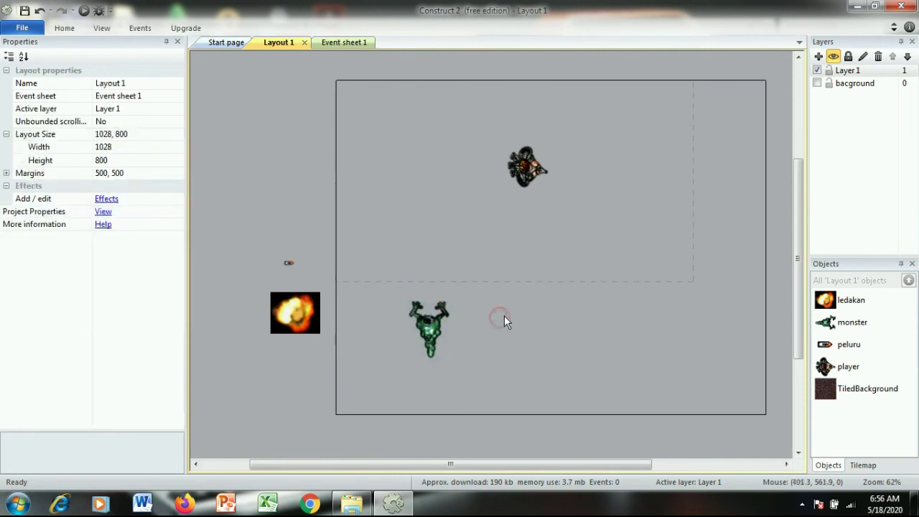
Step: Clone the monster's object type and place the clone beside the original at about 465, 602
{"action": "left_click", "coordinate": [429, 325]}
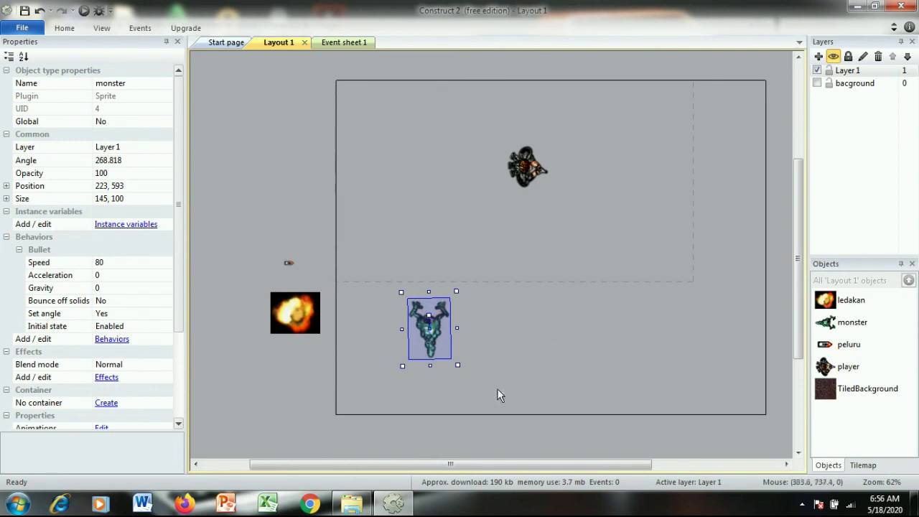
{"action": "right_click", "coordinate": [435, 315]}
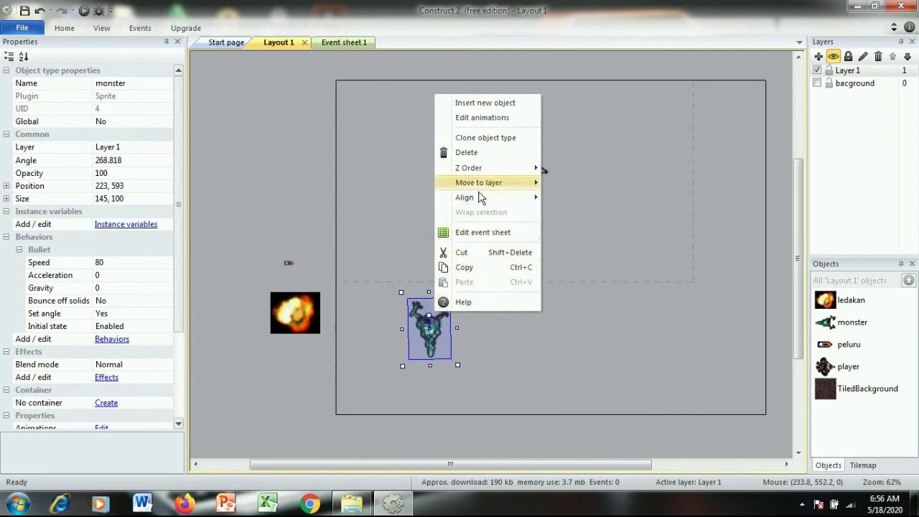
{"action": "left_click", "coordinate": [494, 137]}
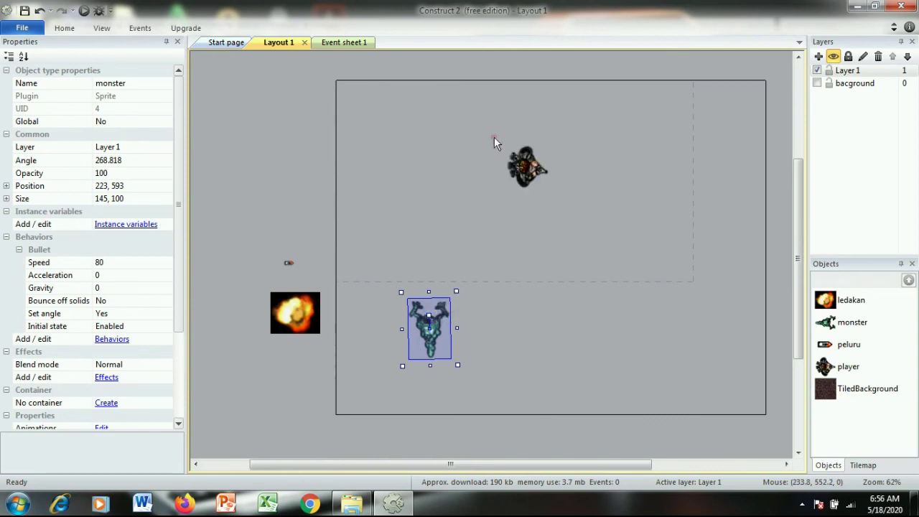
{"action": "left_click", "coordinate": [522, 321]}
{"action": "left_click_drag", "start_coordinate": [533, 333], "coordinate": [543, 349]}
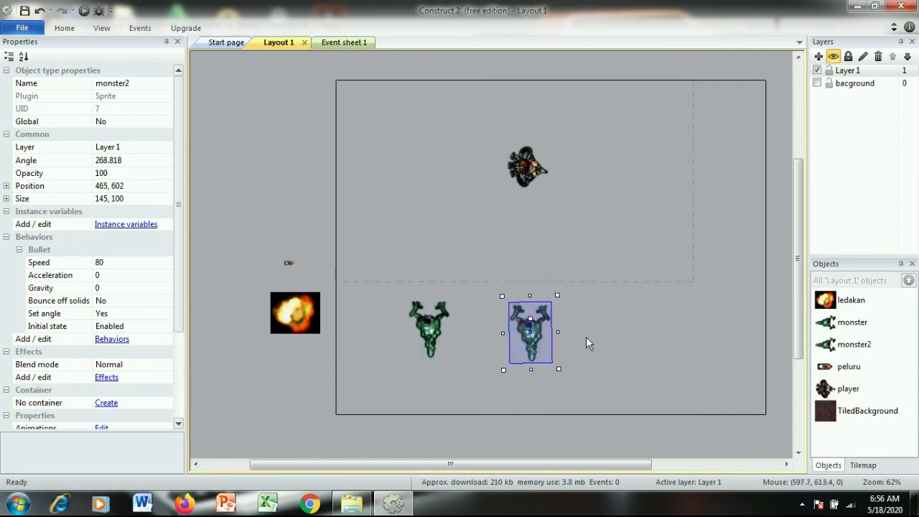
{"action": "left_click", "coordinate": [608, 314]}
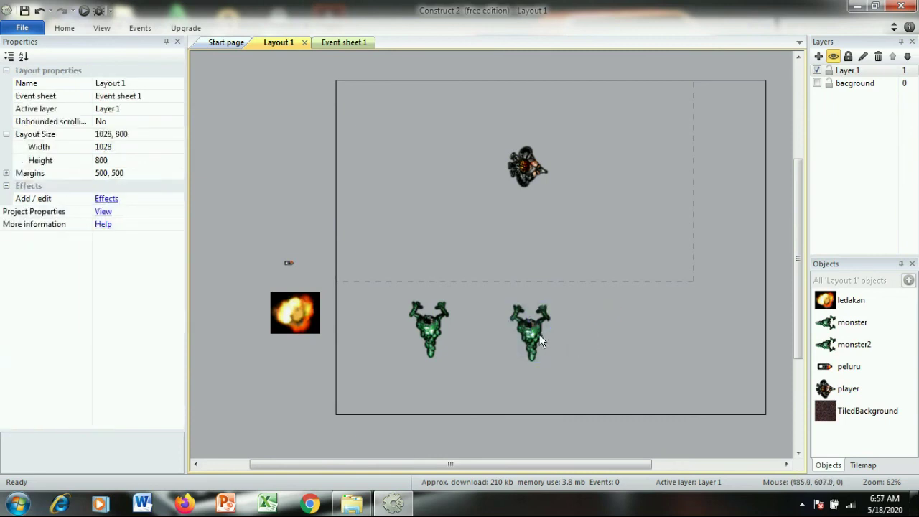
Step: Duplicate monster2 to about 673, 600 and again to about 896, 283, rotating the second copy to about 182 degrees
{"action": "left_click_drag", "start_coordinate": [544, 332], "coordinate": [634, 335], "text": "ctrl"}
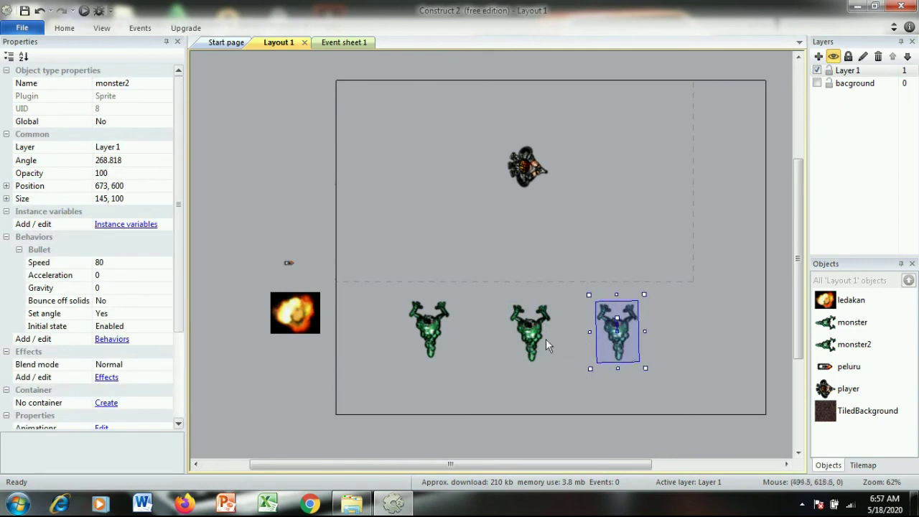
{"action": "left_click_drag", "start_coordinate": [546, 343], "coordinate": [733, 213], "text": "ctrl"}
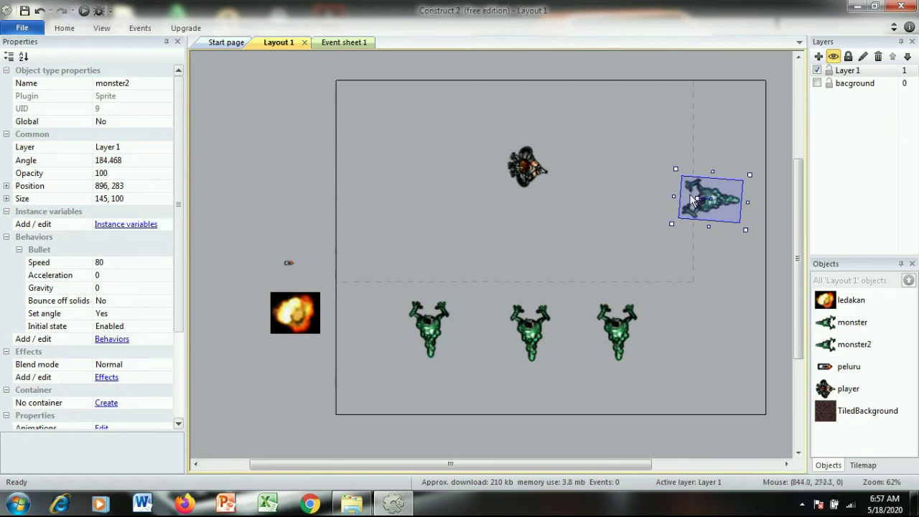
{"action": "left_click_drag", "start_coordinate": [697, 198], "coordinate": [707, 201]}
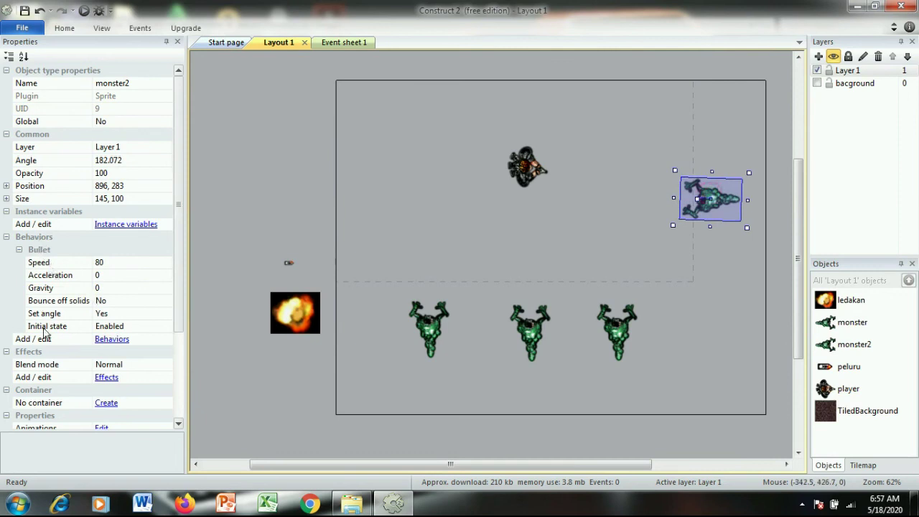
Step: Move the lower-right monster2 to about 828, 597 and the lower-middle one to the layout's upper-left area, turned to face the player
{"action": "left_click_drag", "start_coordinate": [607, 329], "coordinate": [671, 329]}
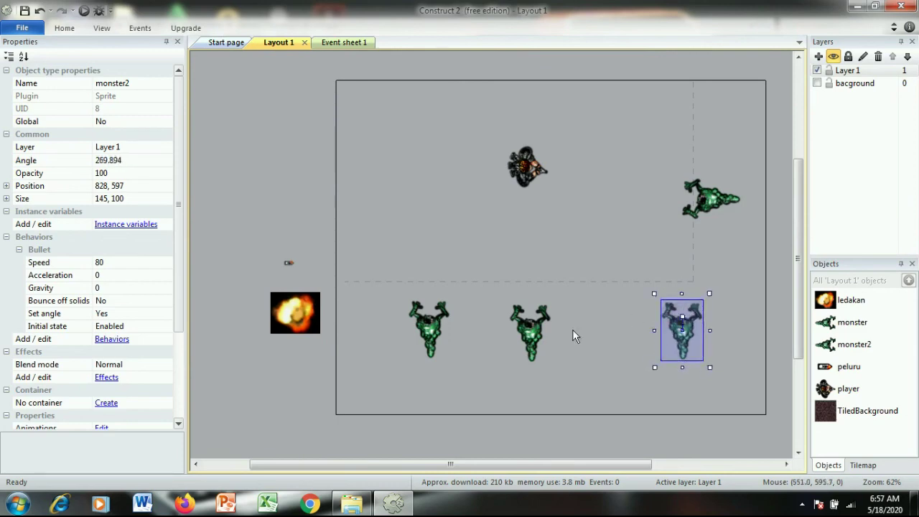
{"action": "left_click", "coordinate": [531, 338]}
{"action": "left_click_drag", "start_coordinate": [531, 338], "coordinate": [425, 134]}
{"action": "left_click", "coordinate": [535, 330]}
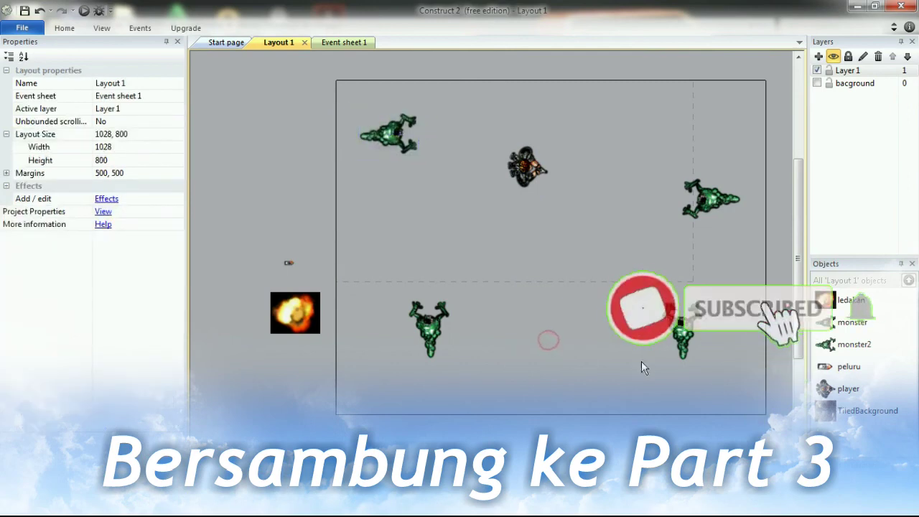